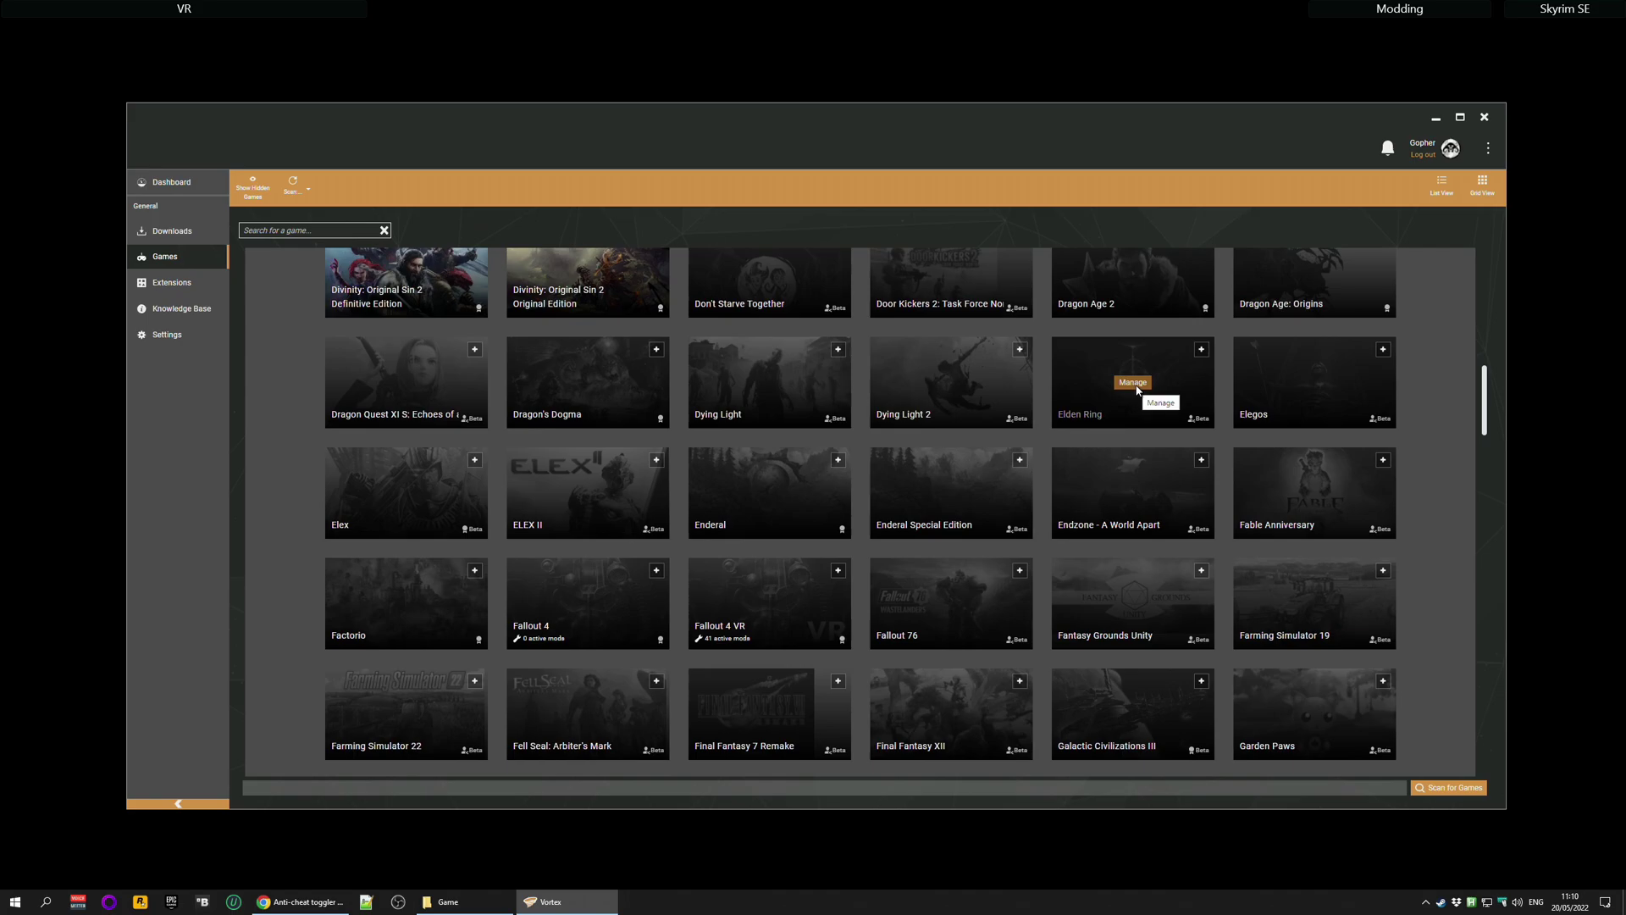
- Set Elden Ring as a managed game by downloading its support extension, and close the open Game folder window
click(1133, 384)
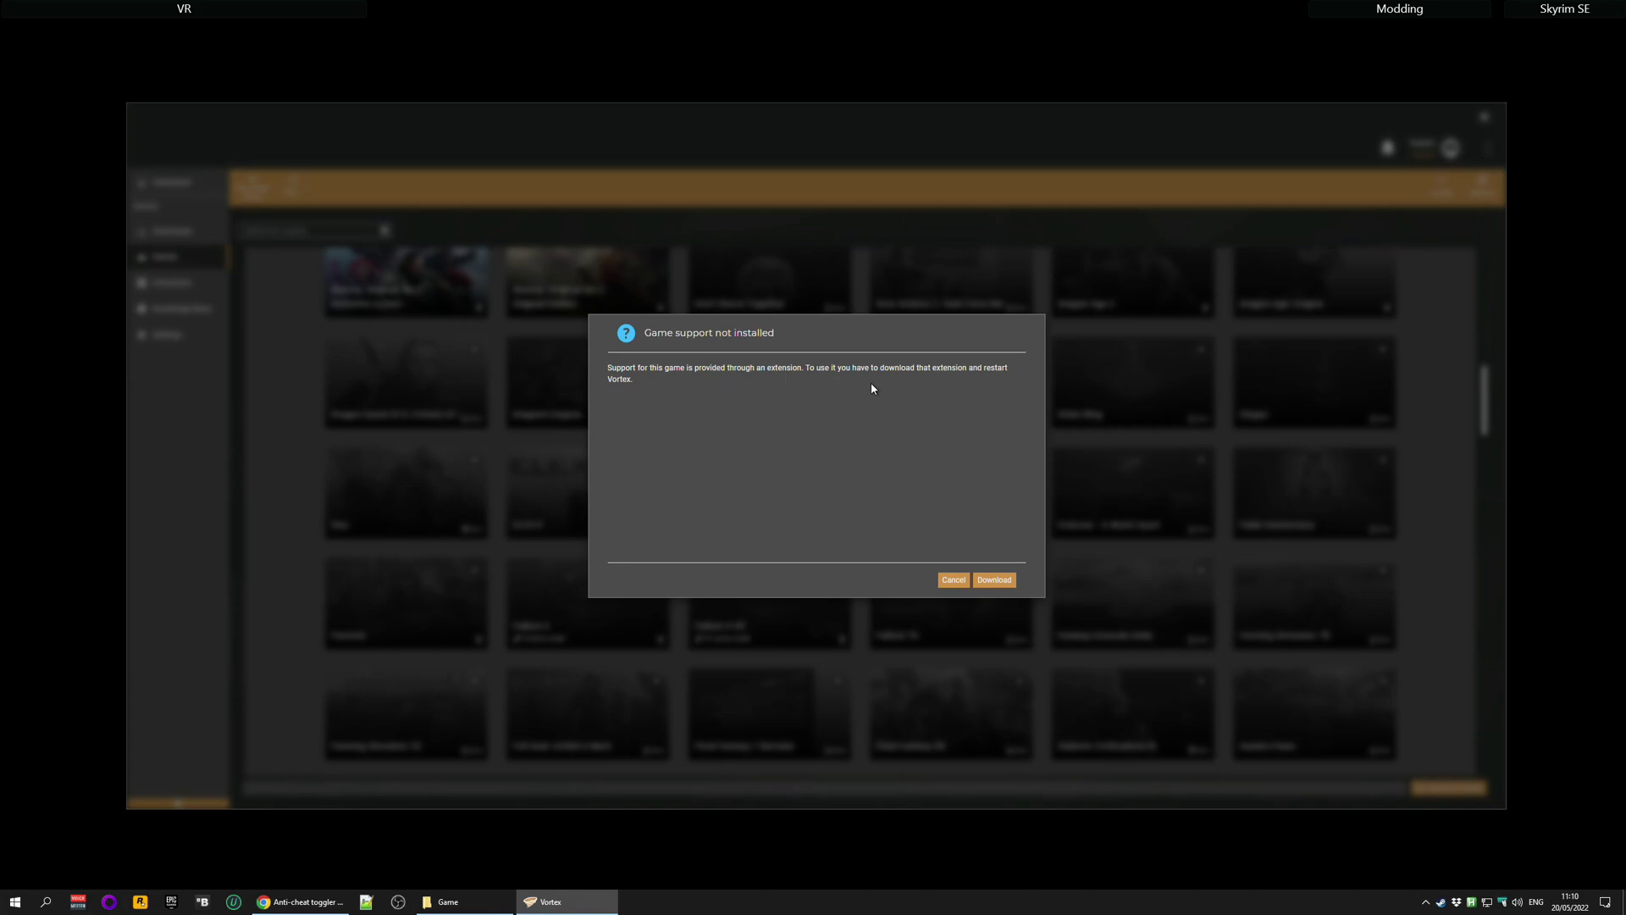
click(994, 580)
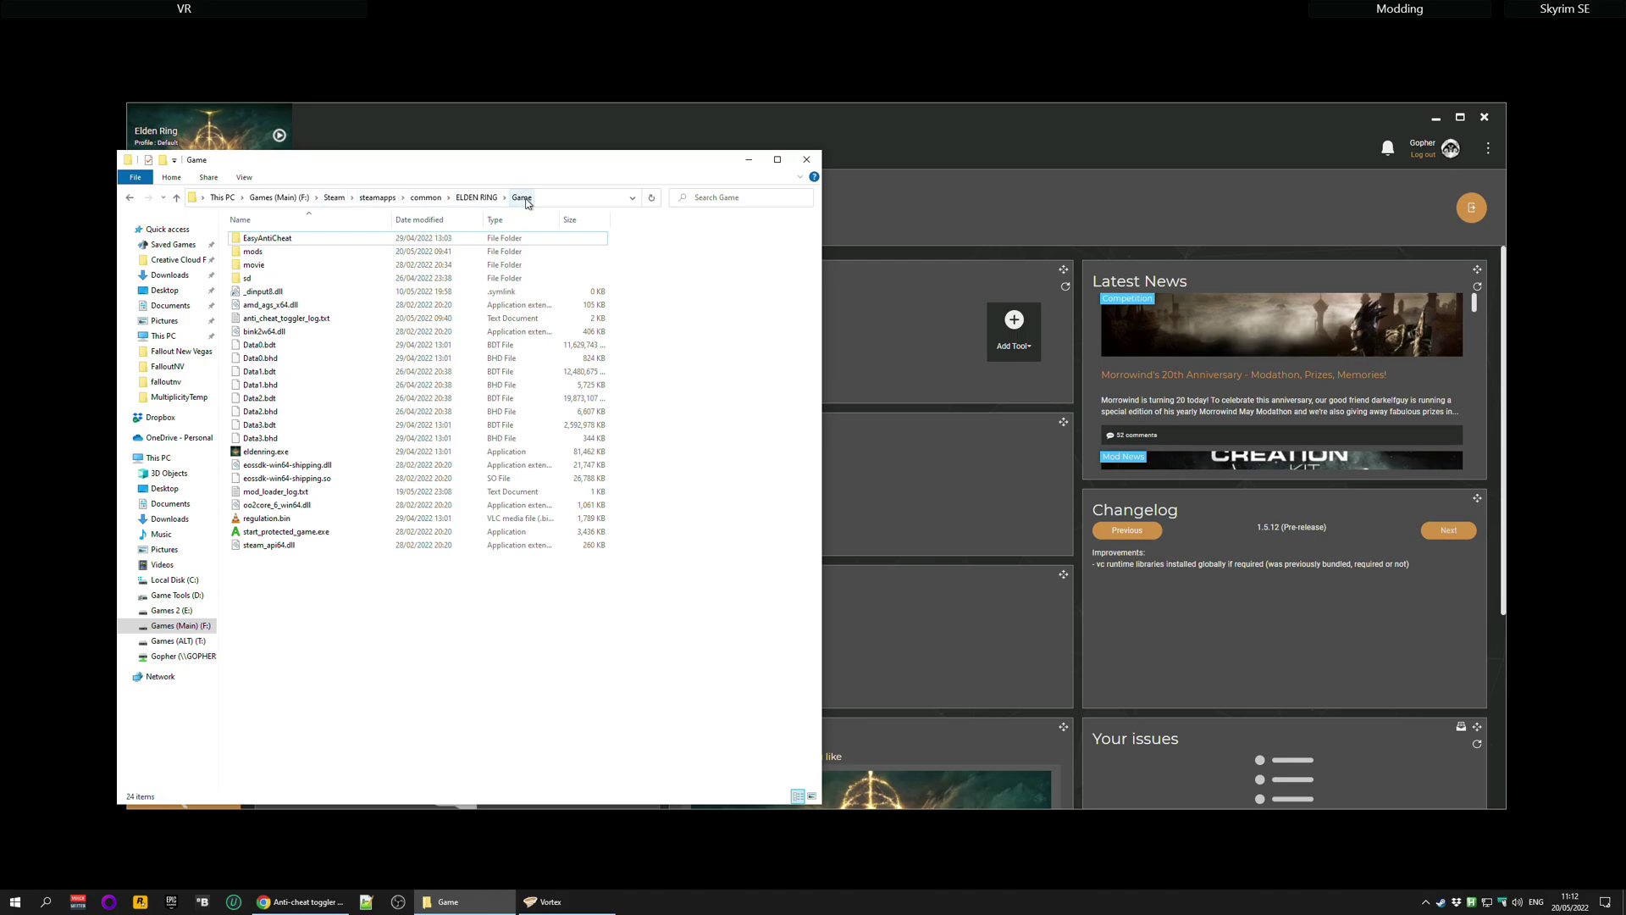
click(806, 160)
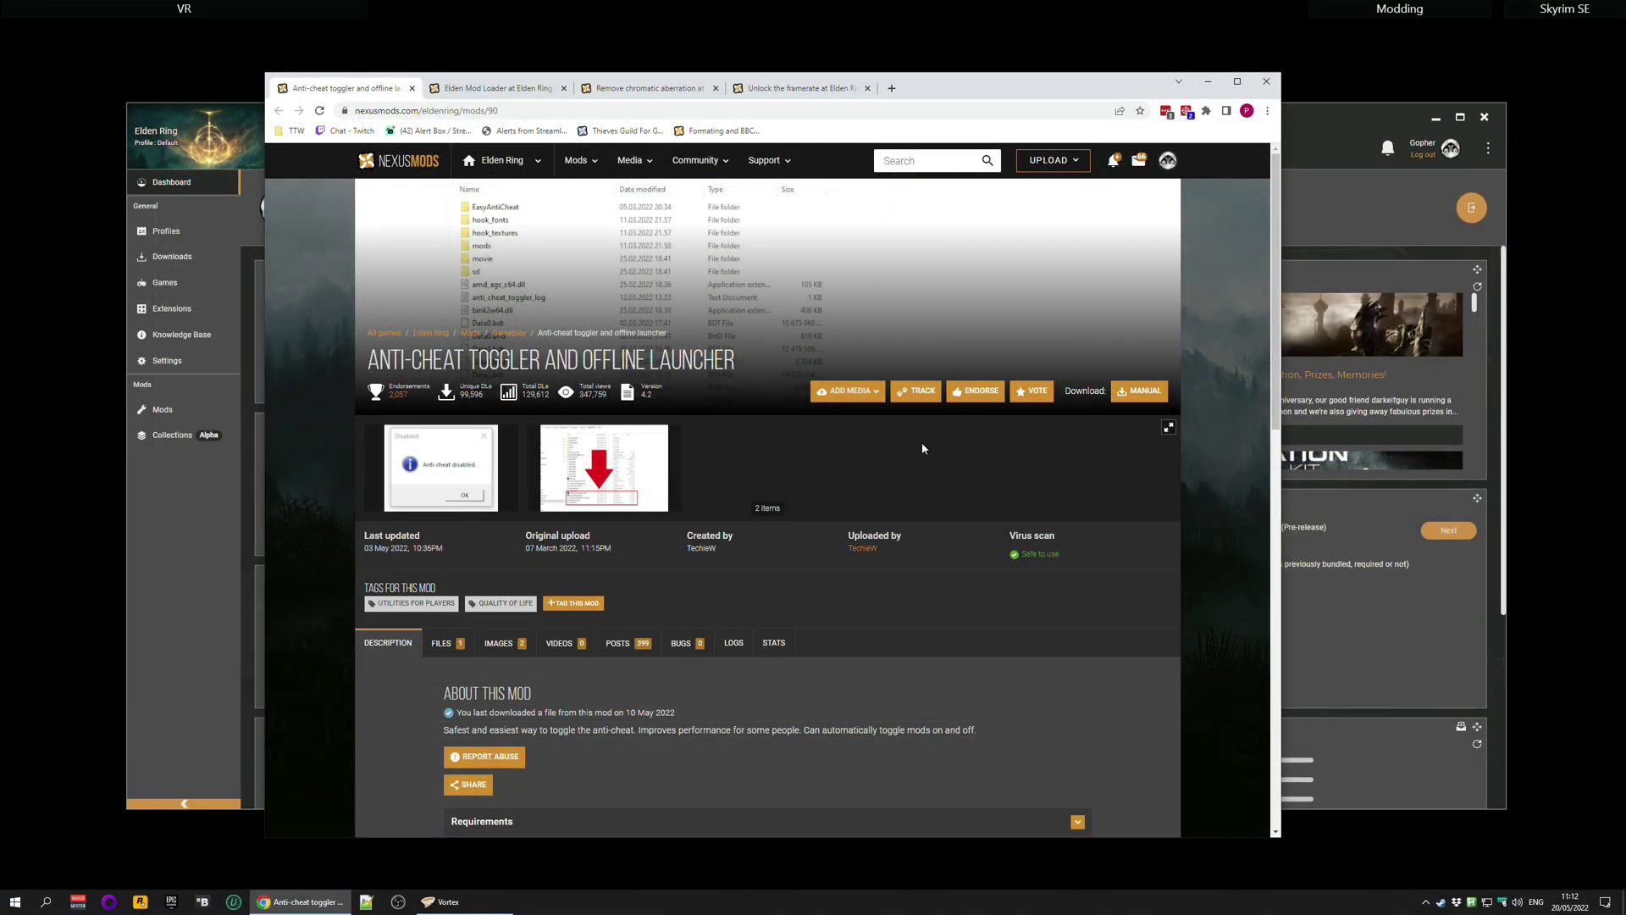
- In Chrome, manually download the ToggleAntiCheat 4.2 main file and place its archive on the desktop
click(441, 643)
scroll(965, 542, down, 3)
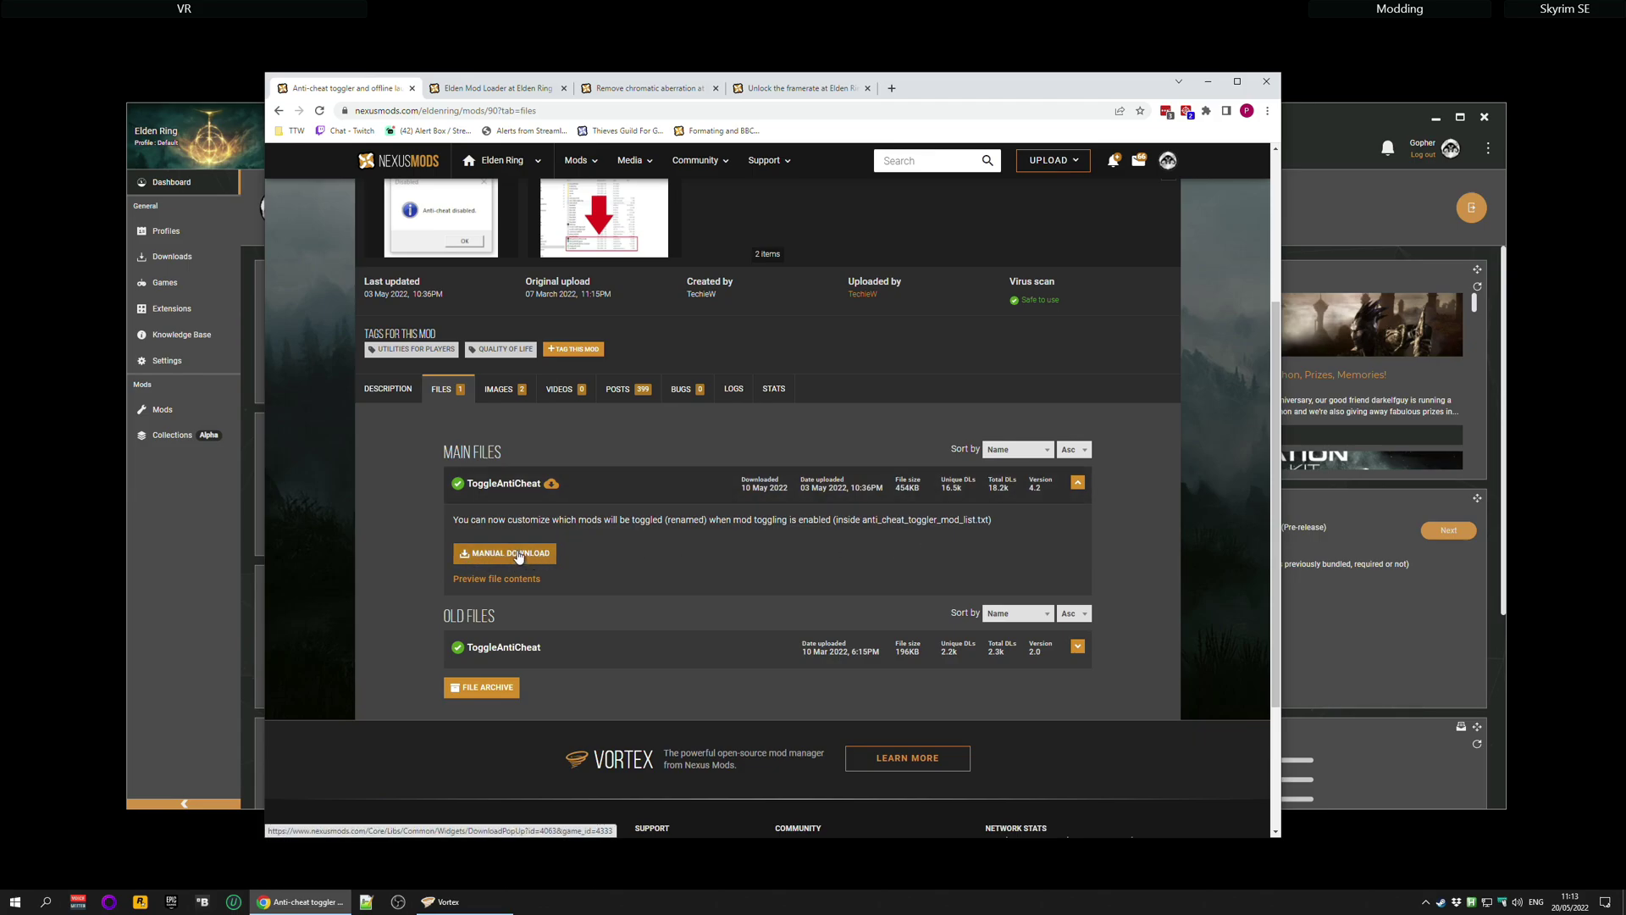
click(524, 557)
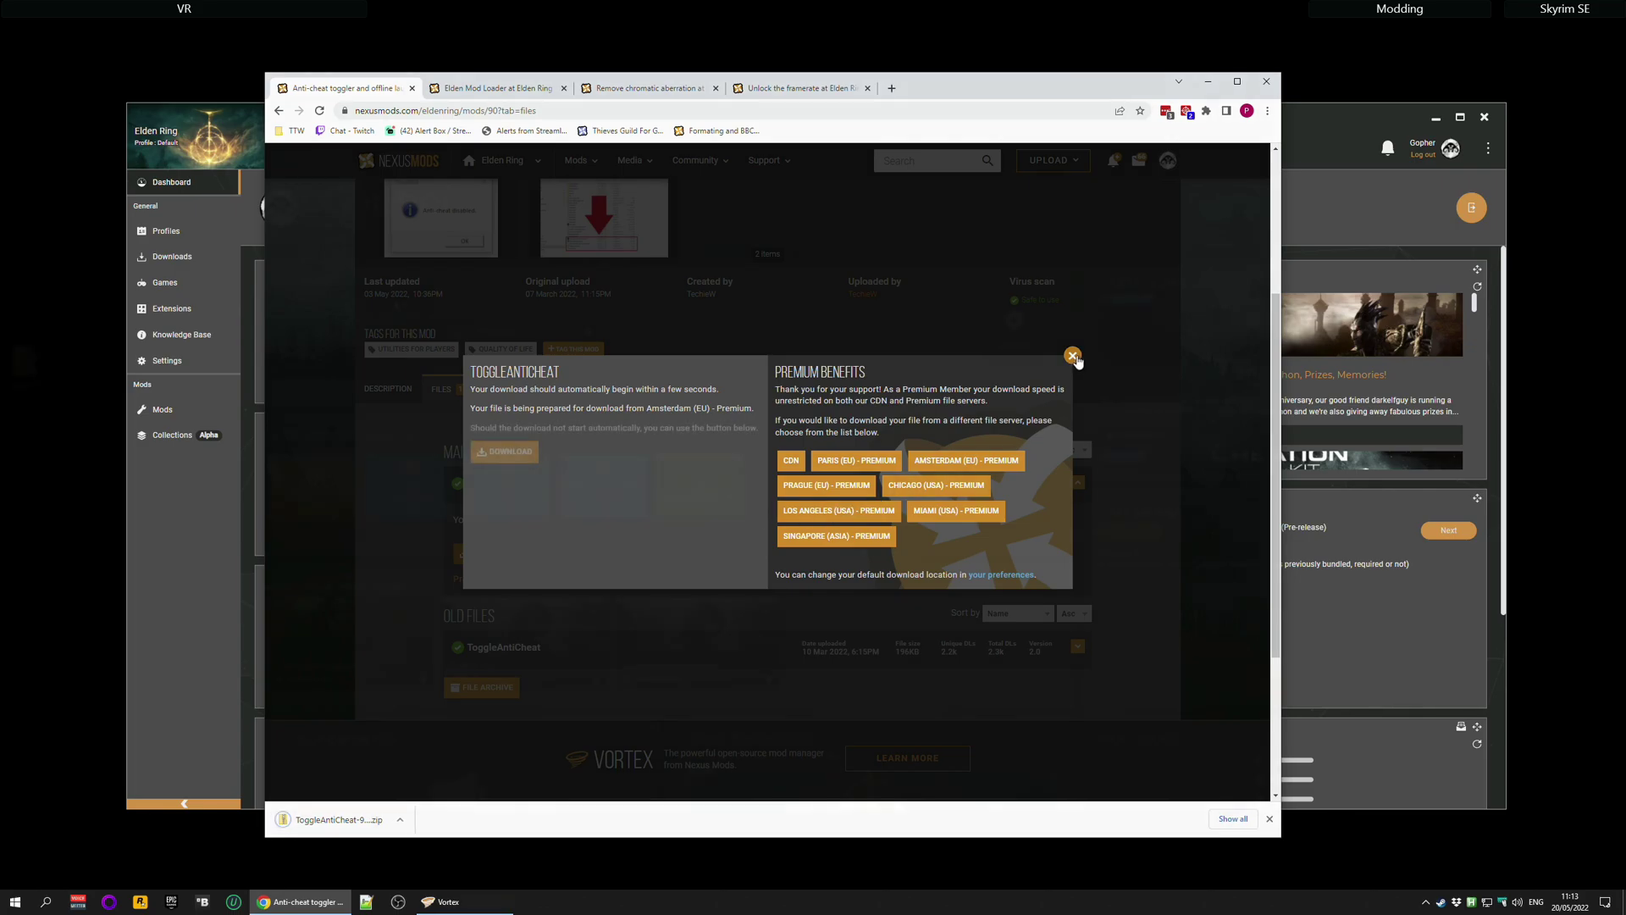
drag(330, 819, 28, 373)
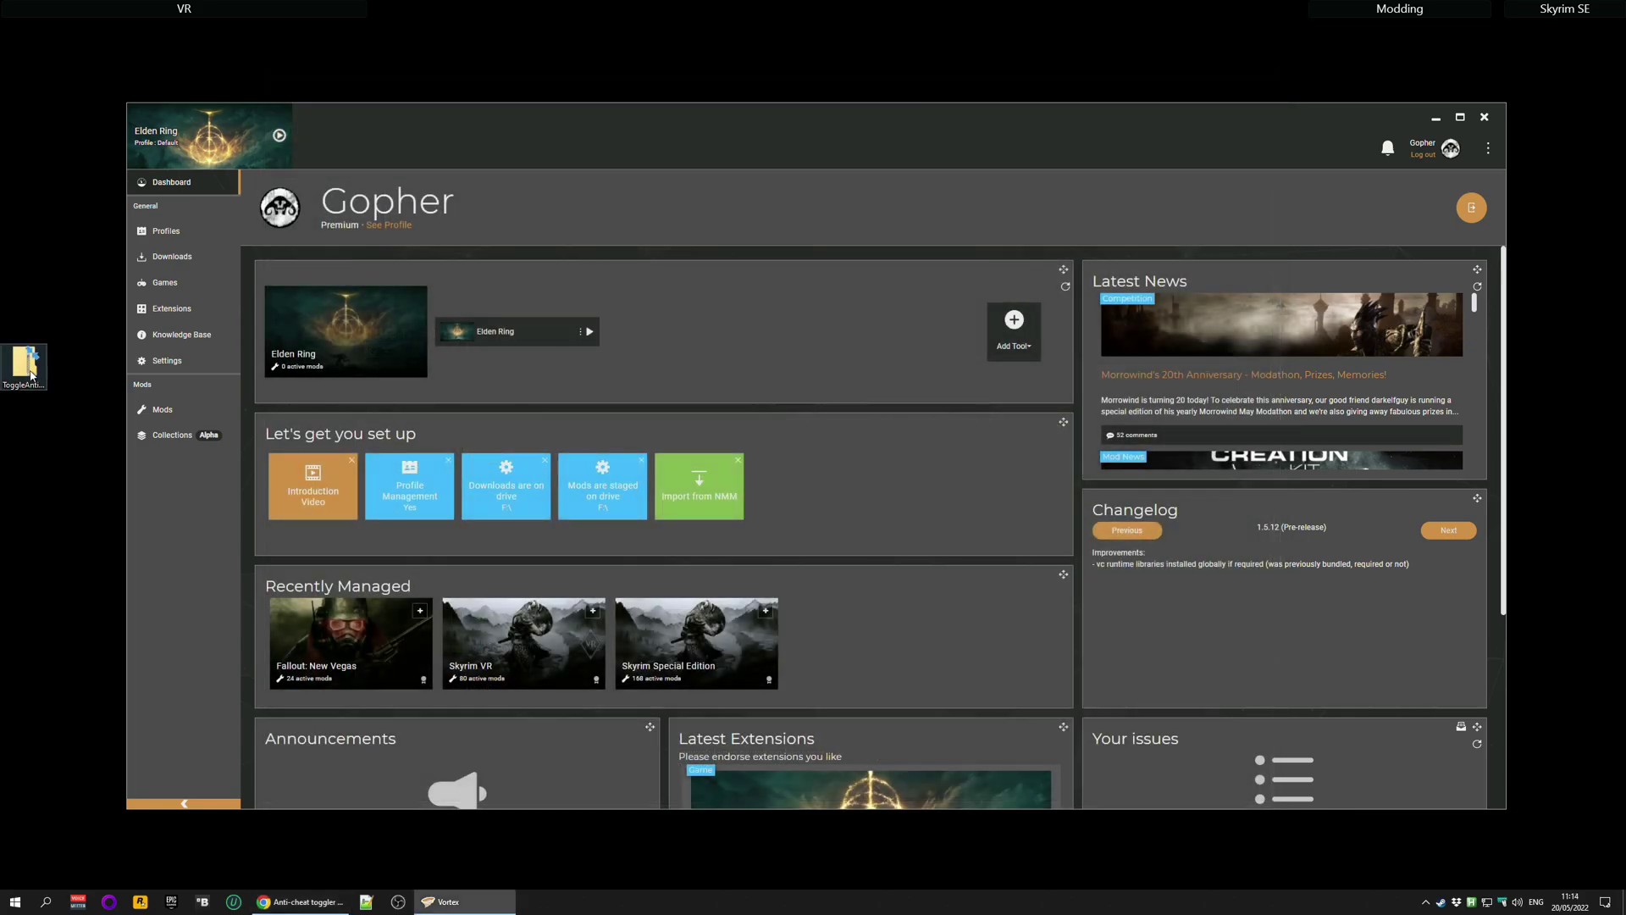
- In Vortex, import the ToggleAntiCheat archive from the desktop, install it, and allow its deployment with elevated rights
click(176, 410)
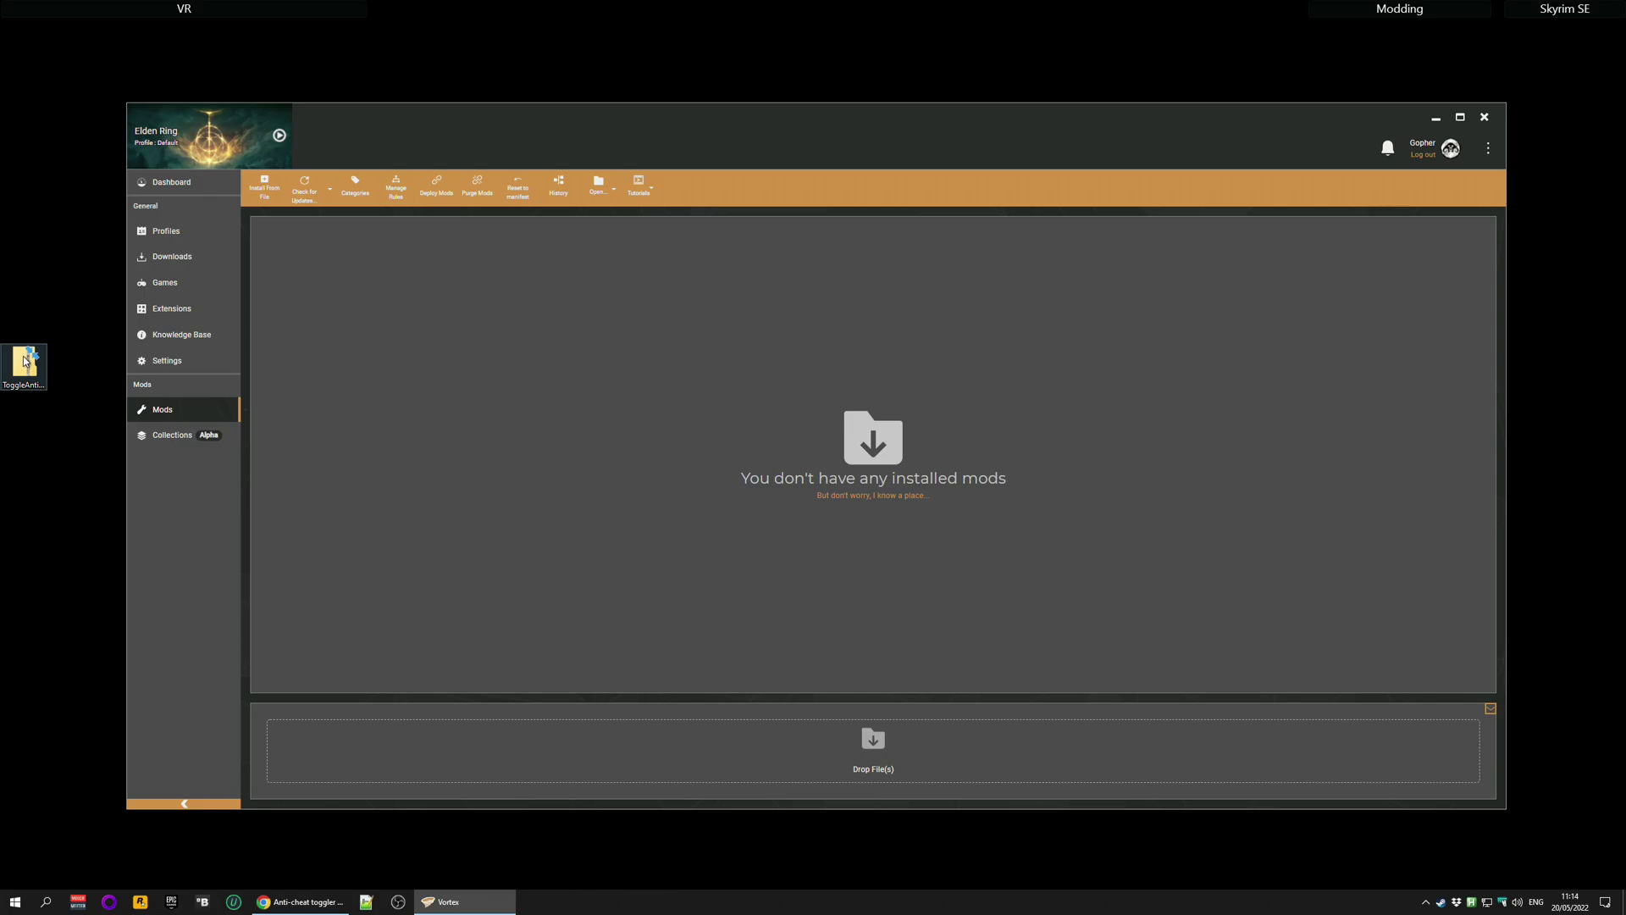
drag(25, 361, 922, 745)
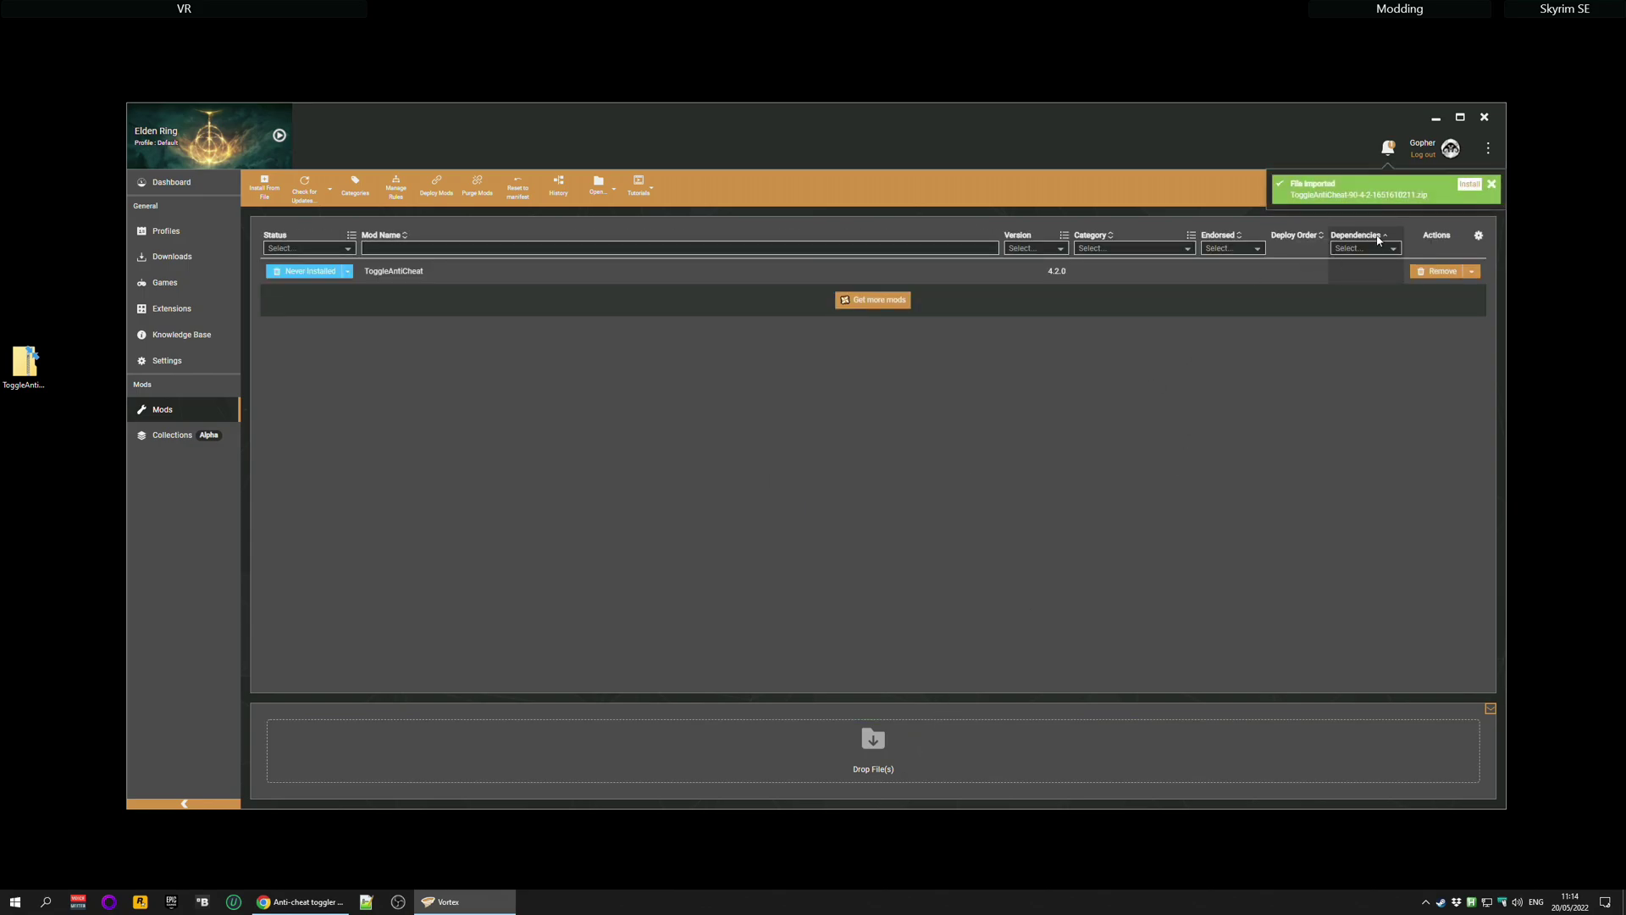
click(1468, 185)
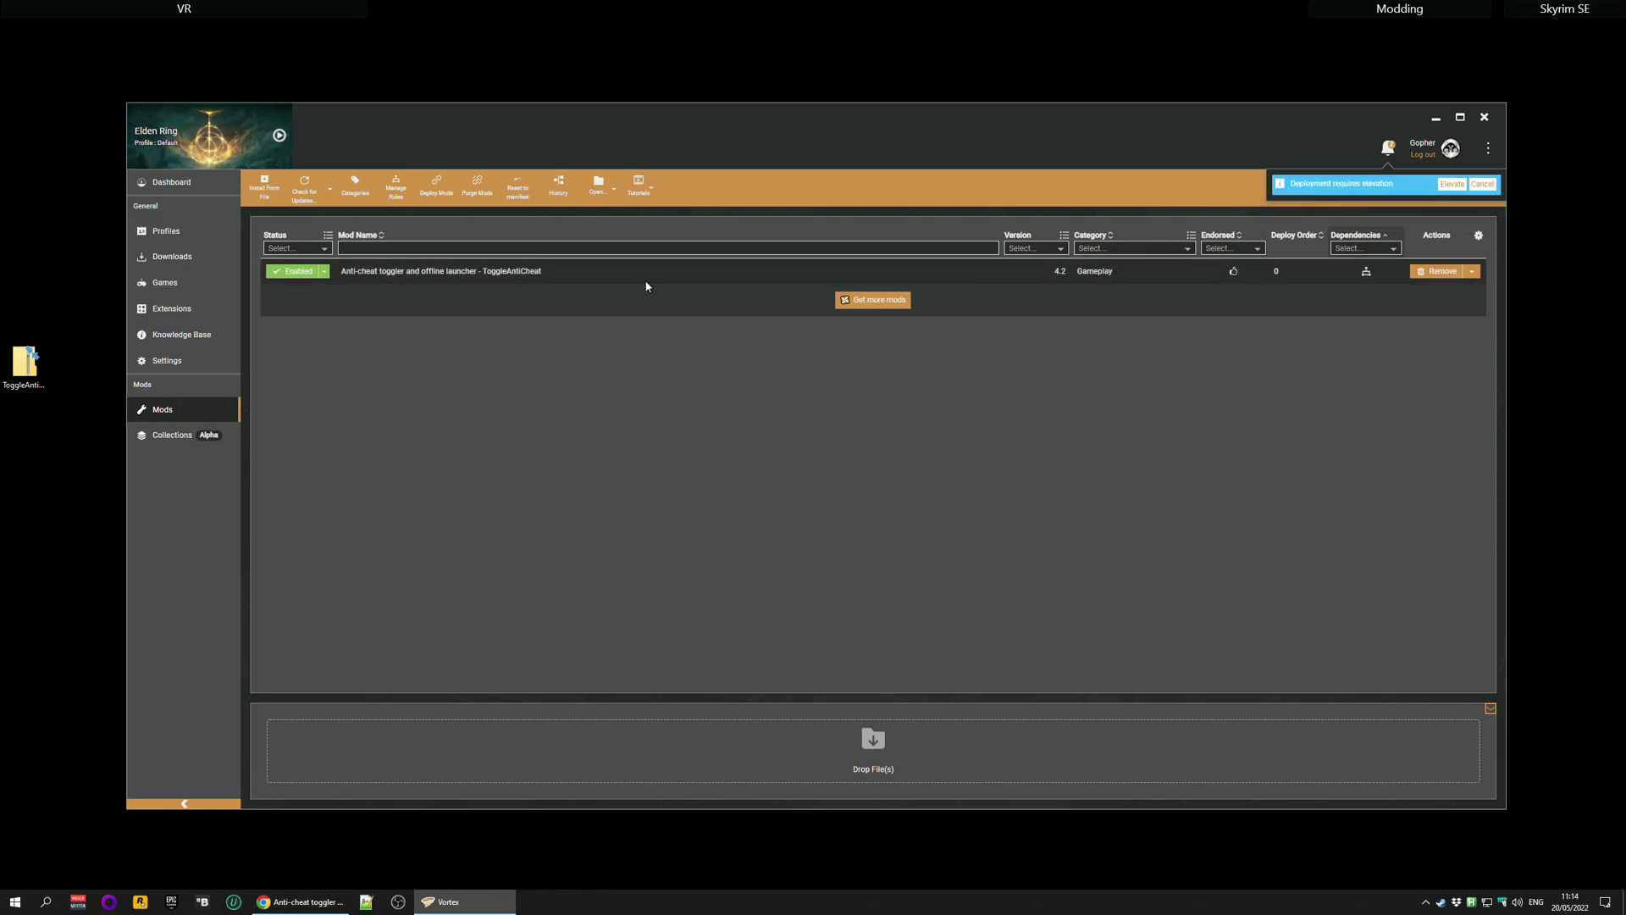
click(1451, 185)
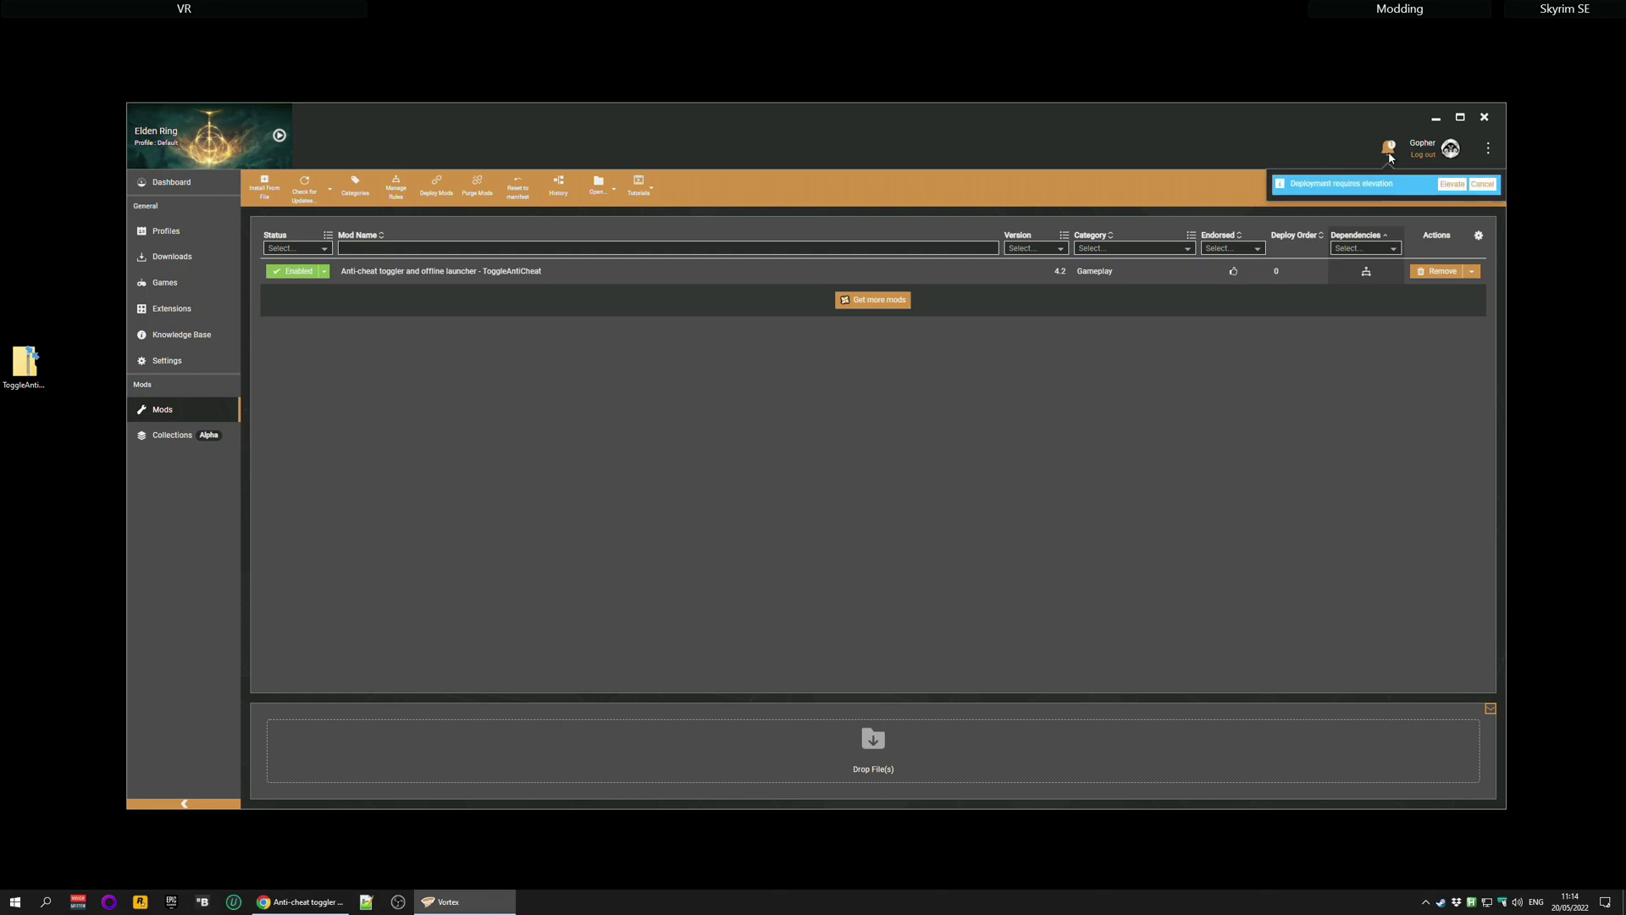
click(1450, 191)
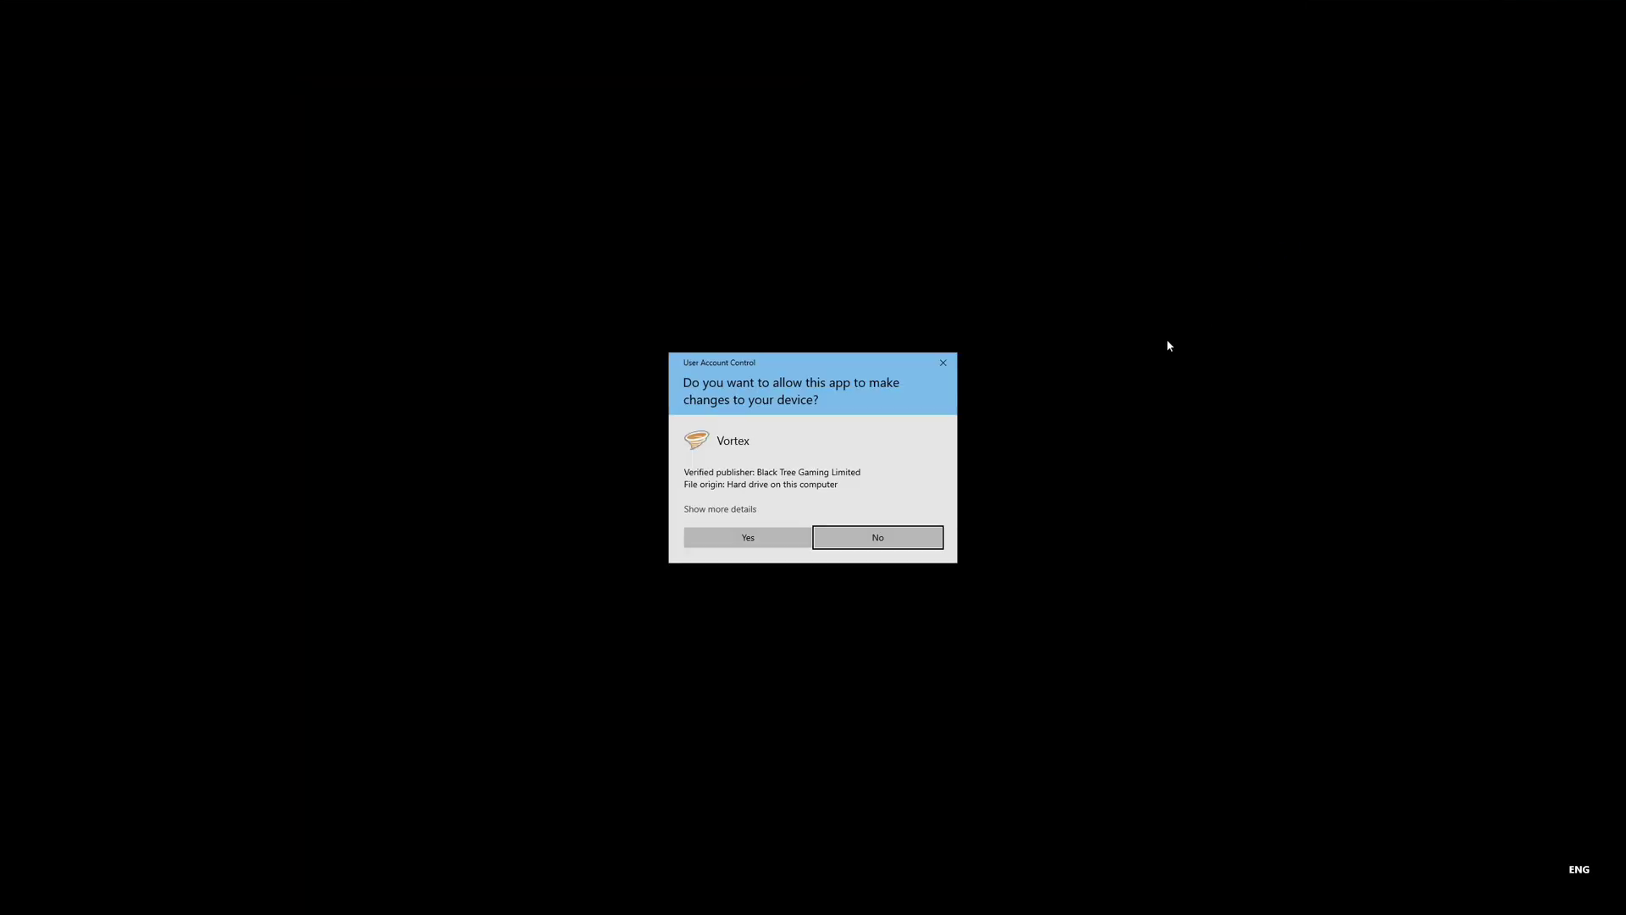
click(790, 537)
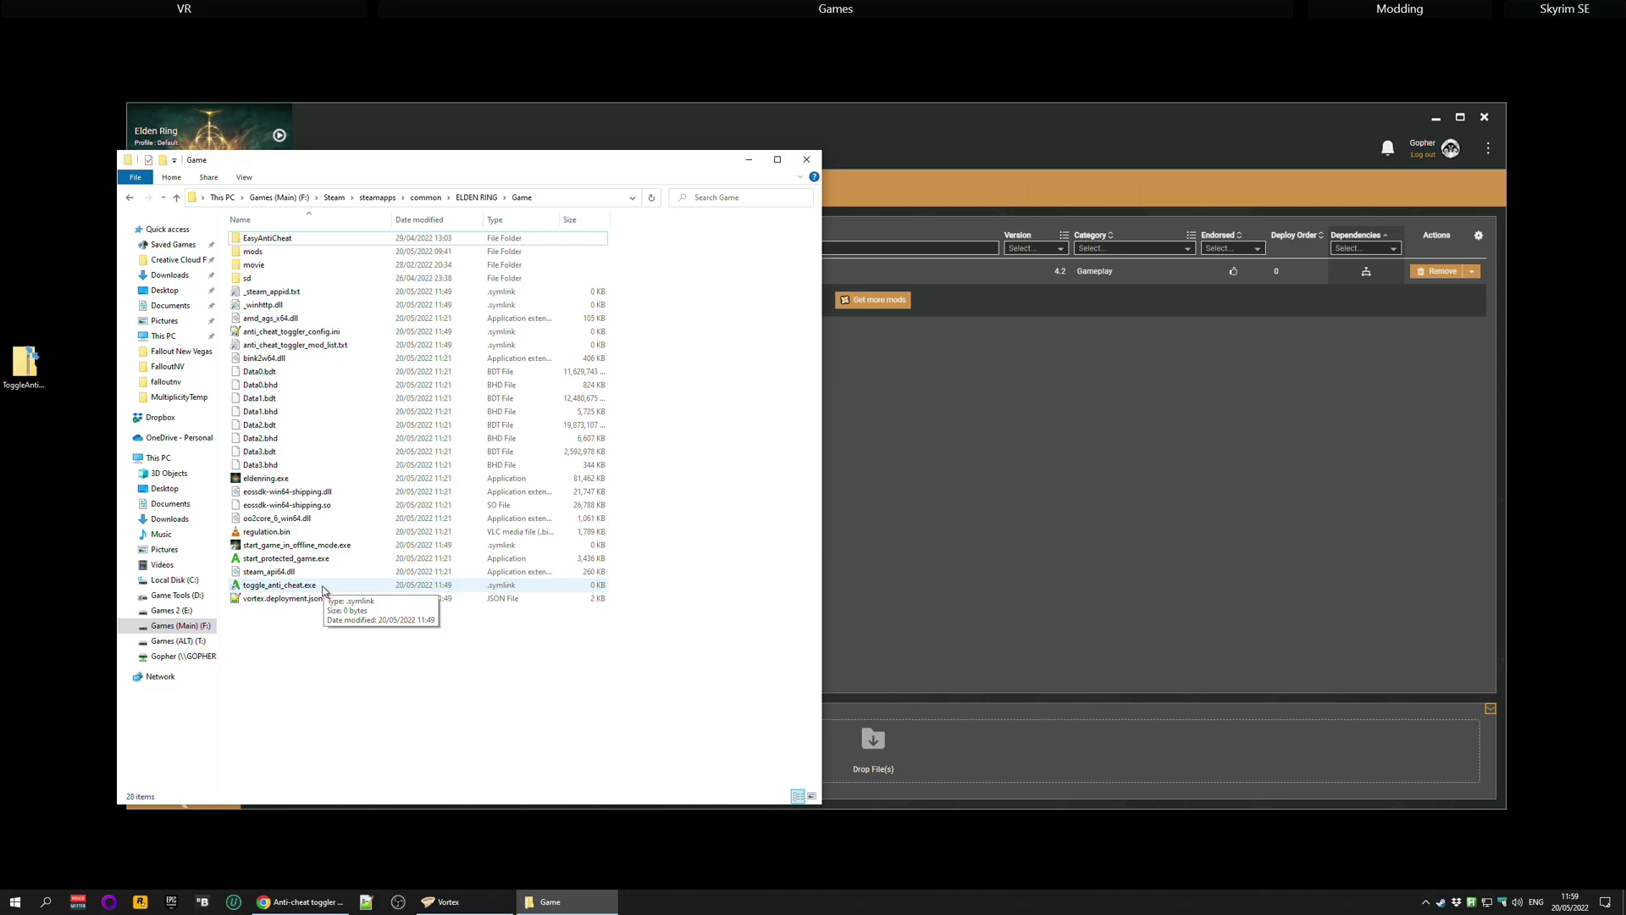
- Disable the anti-cheat by running toggle_anti_cheat.exe in the ELDEN RING Game folder, and launch Elden Ring
double_click(286, 586)
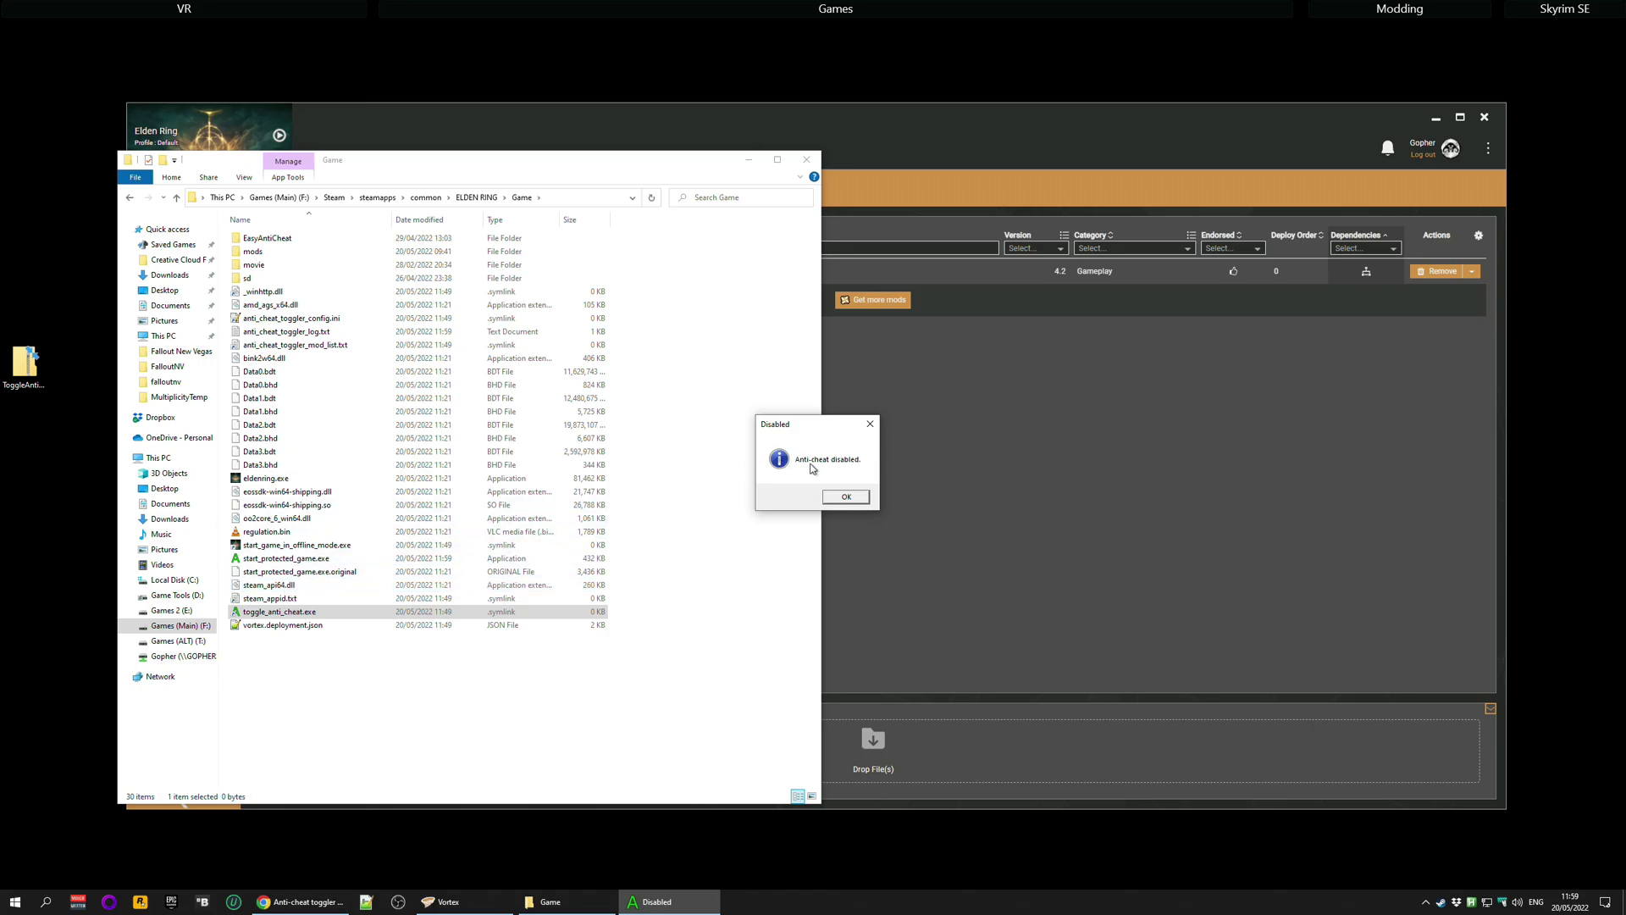
click(845, 498)
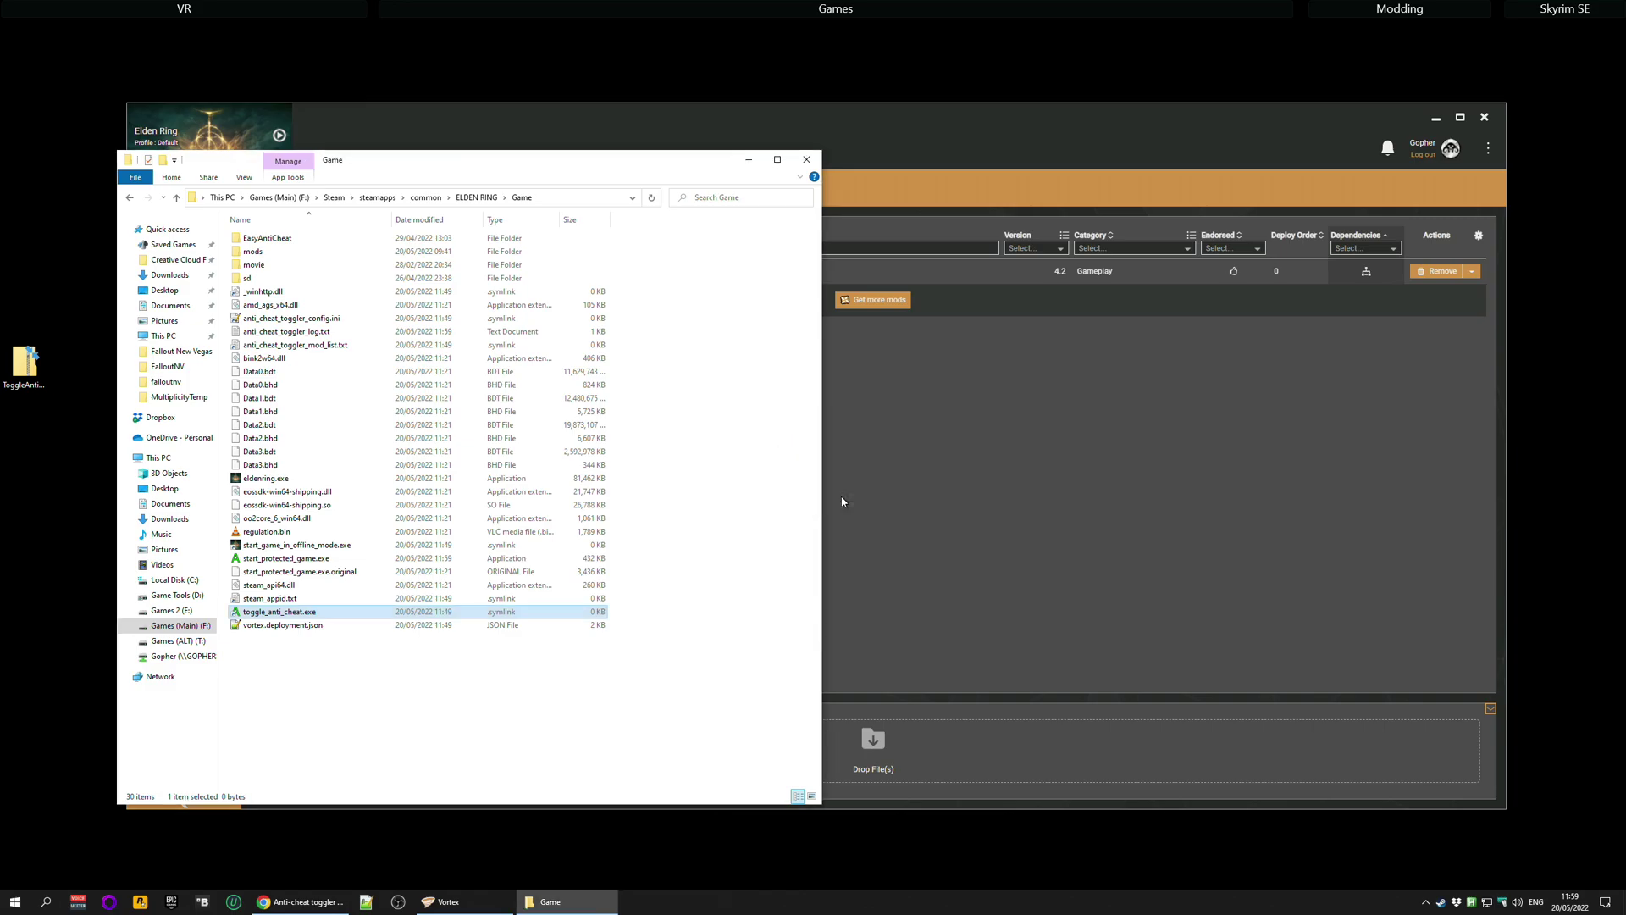
mouse_move(660, 11)
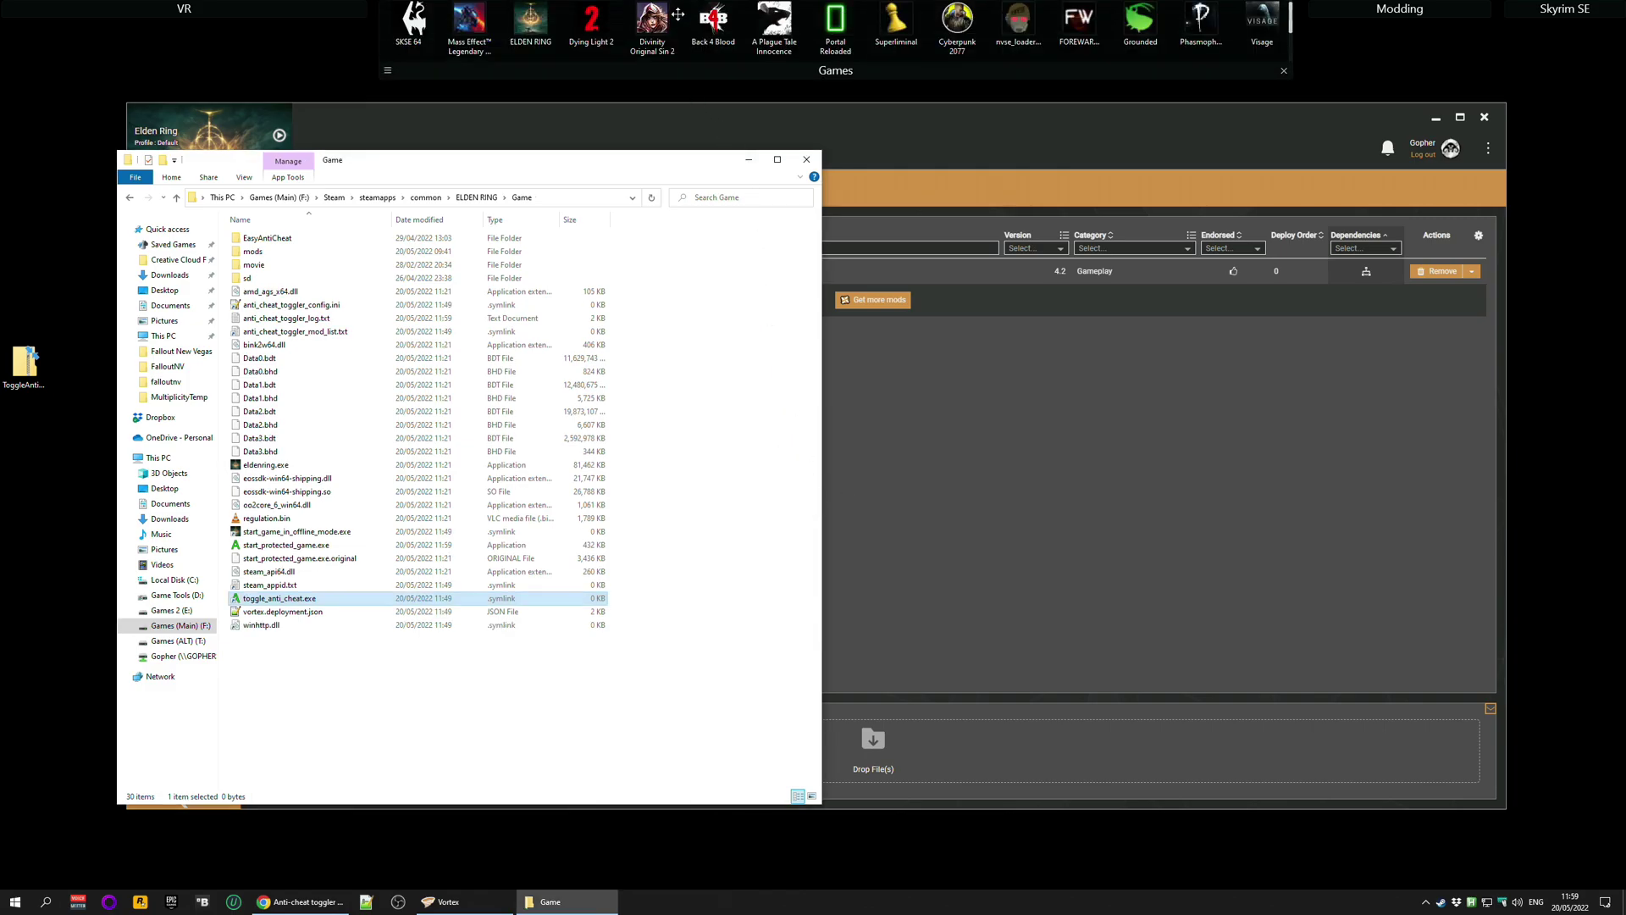
double_click(526, 28)
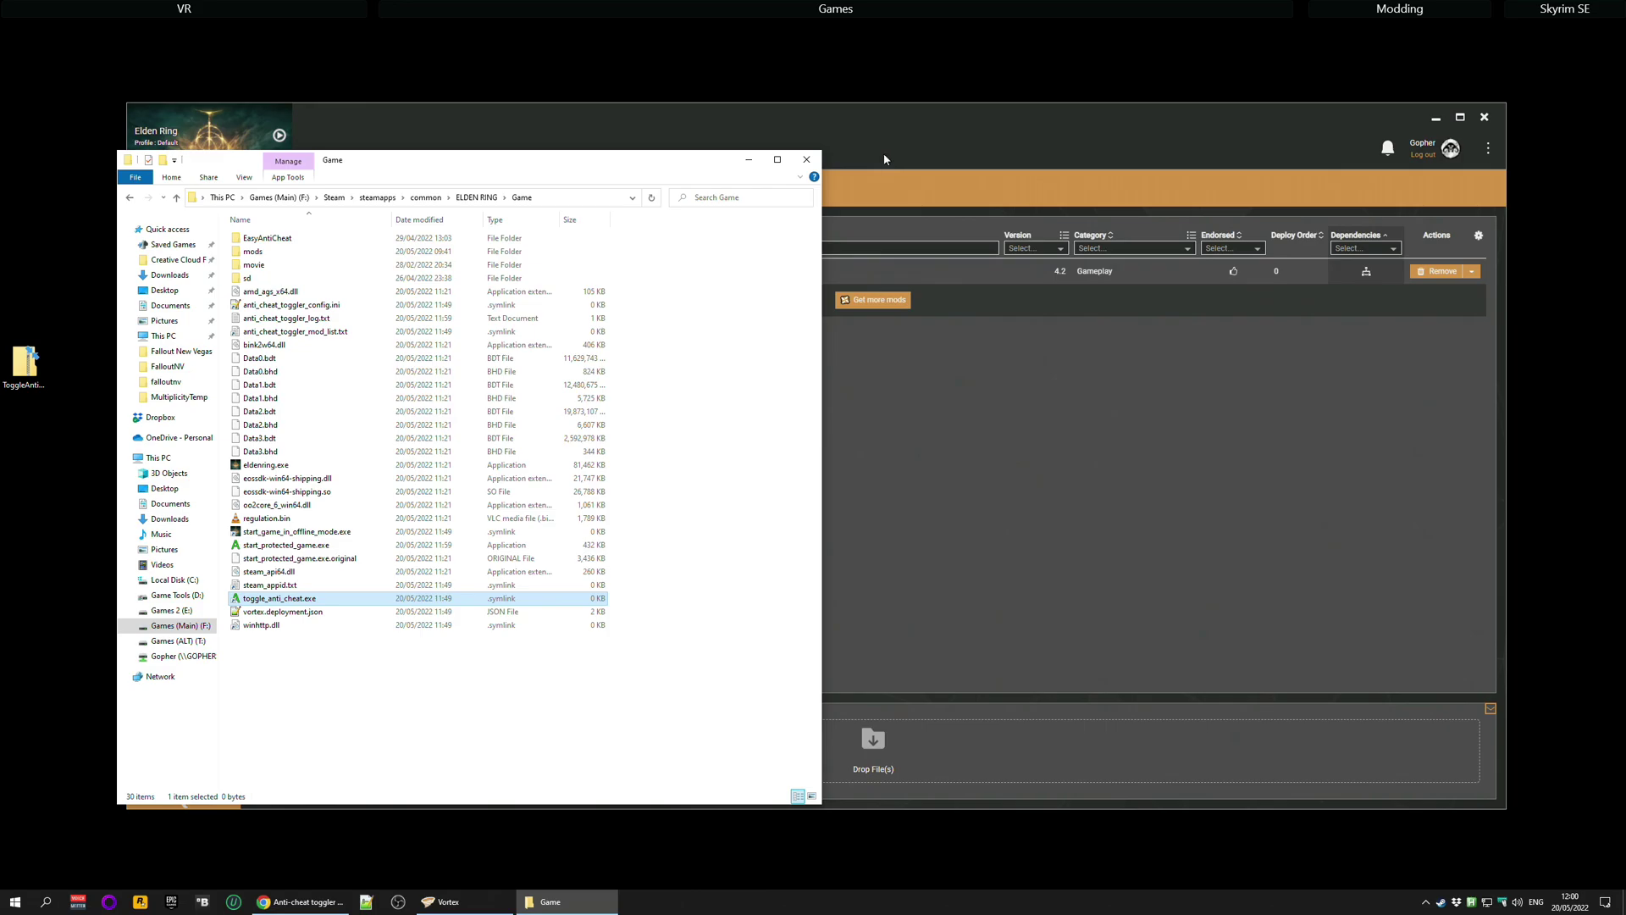
- Re-enable the anti-cheat by running toggle_anti_cheat.exe again and close its message
double_click(288, 598)
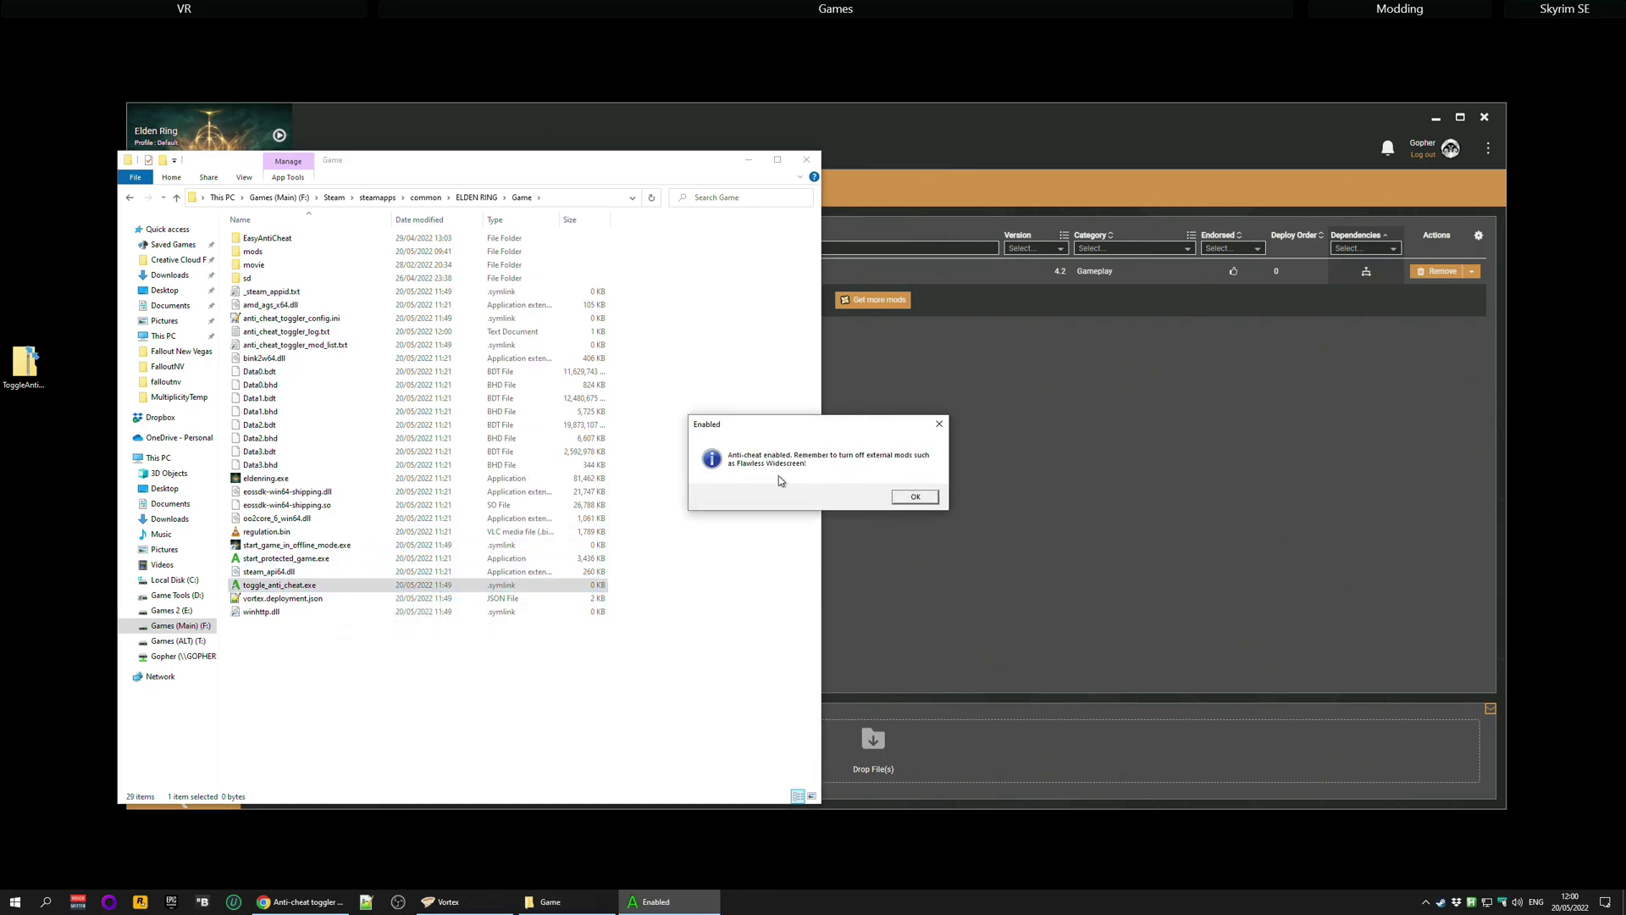
click(914, 500)
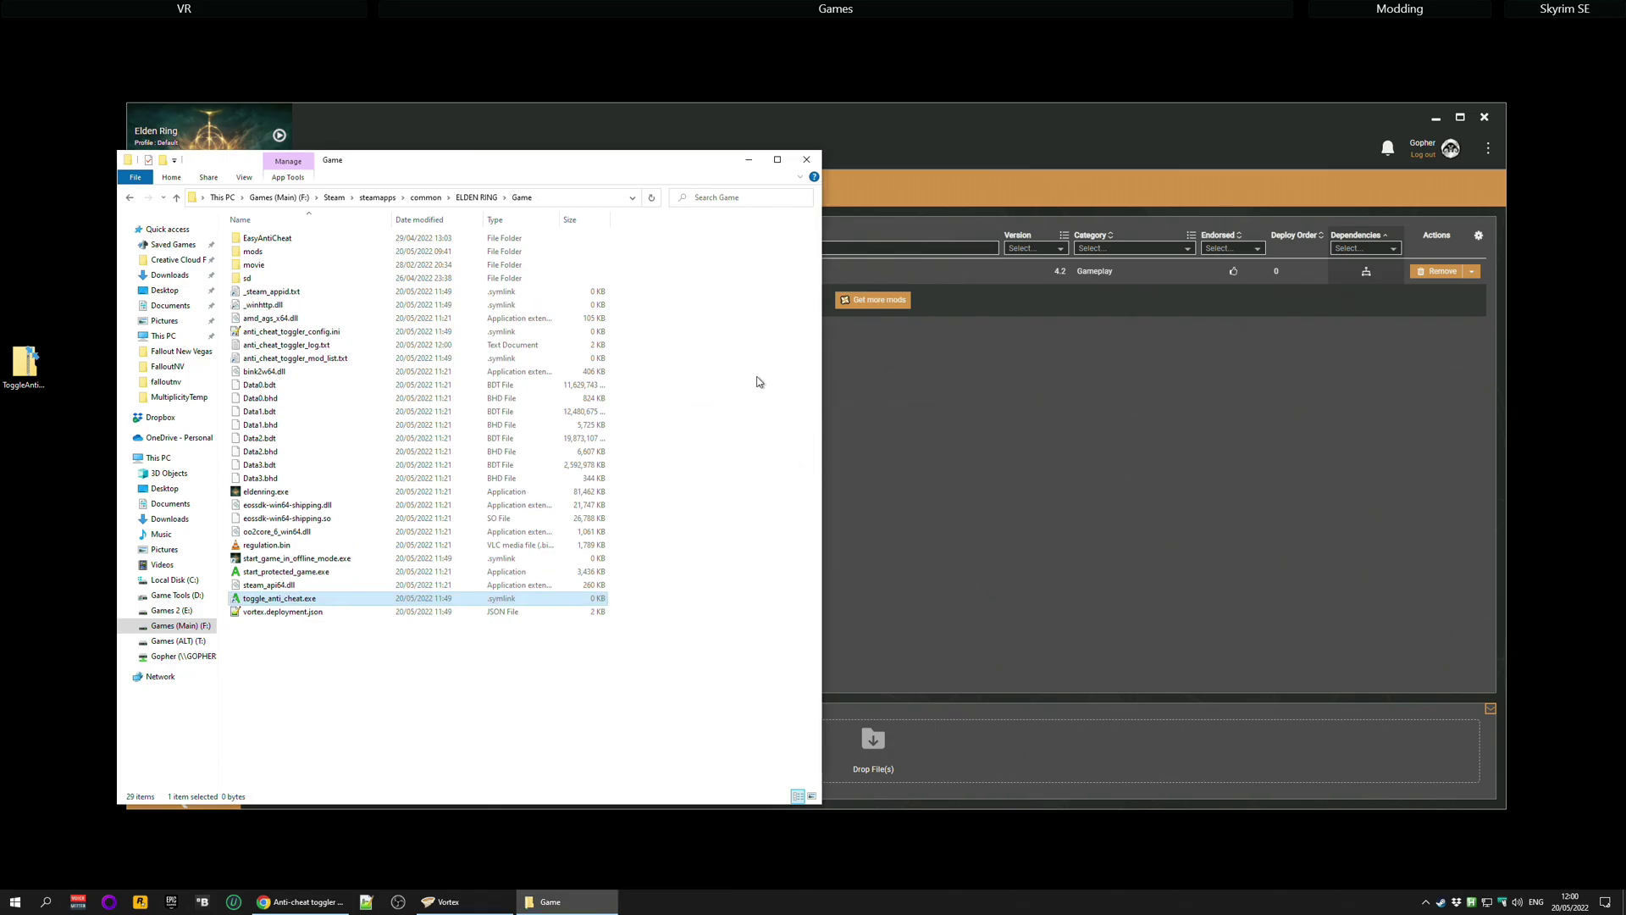
click(881, 182)
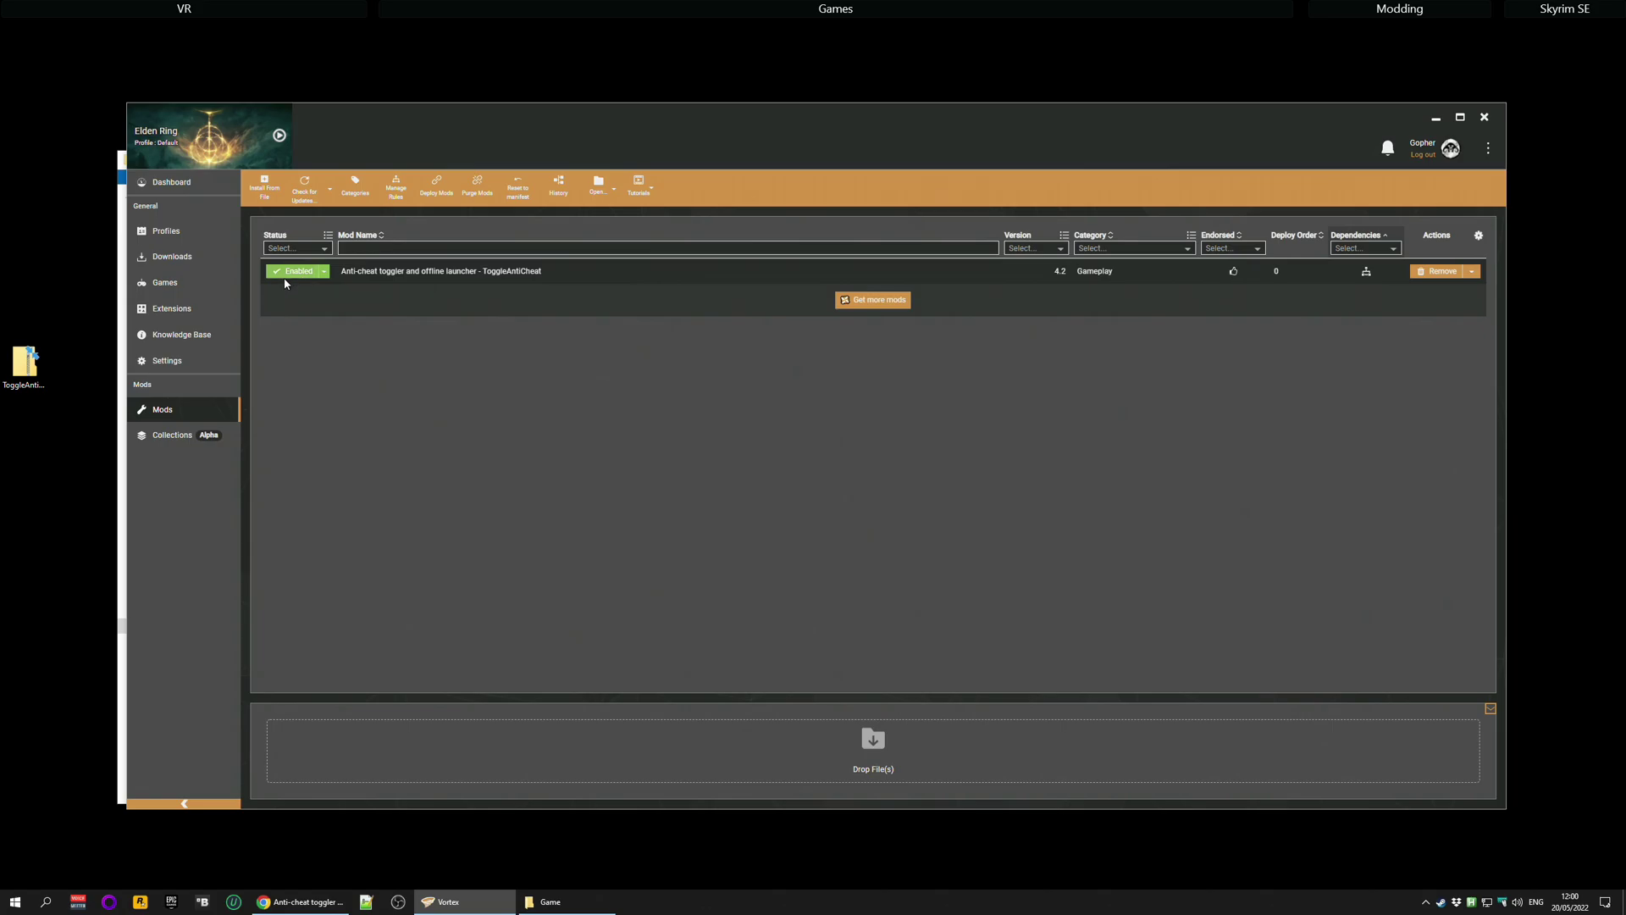
click(549, 901)
click(363, 559)
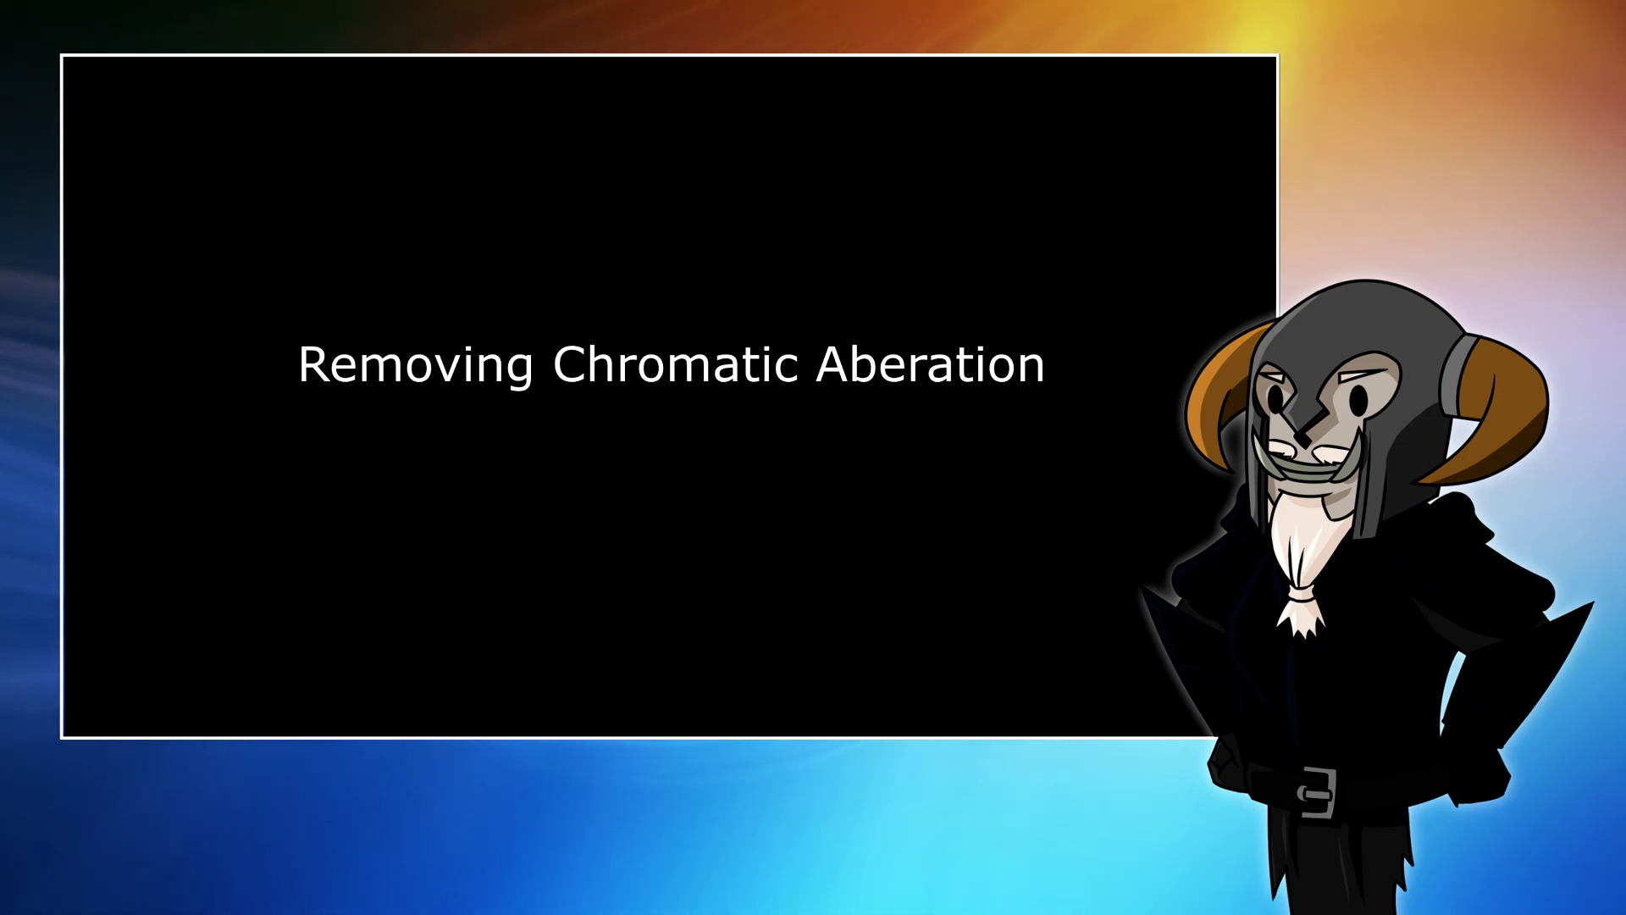
- Check the Nexus requirements on the Remove chromatic aberration mod page
scroll(897, 509, down, 2)
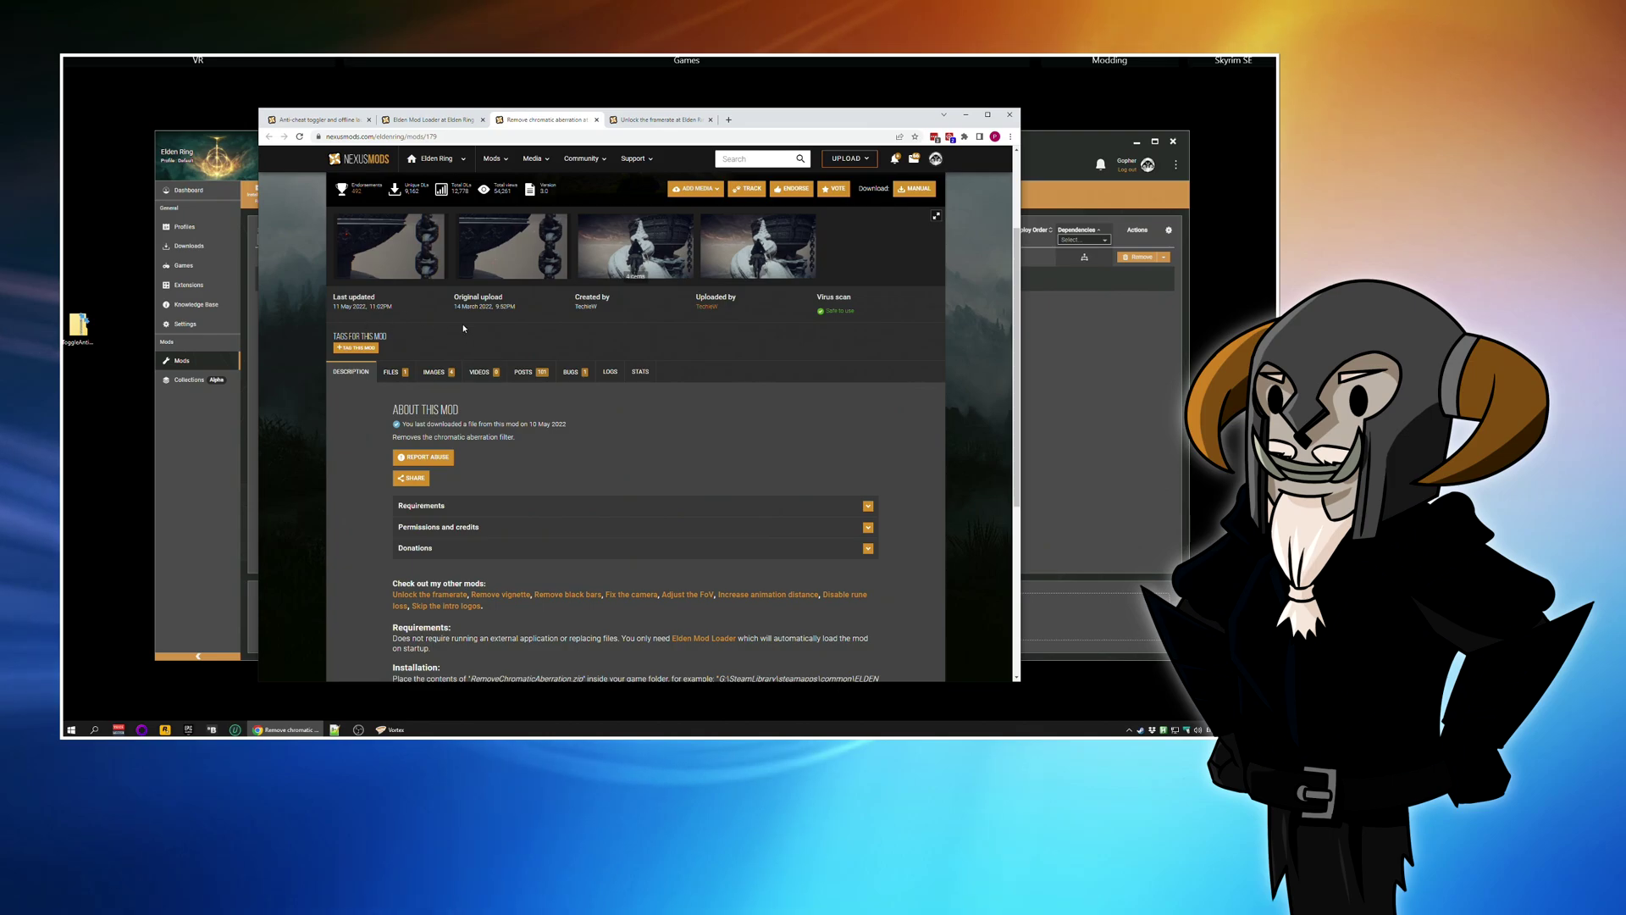
scroll(789, 382, down, 1)
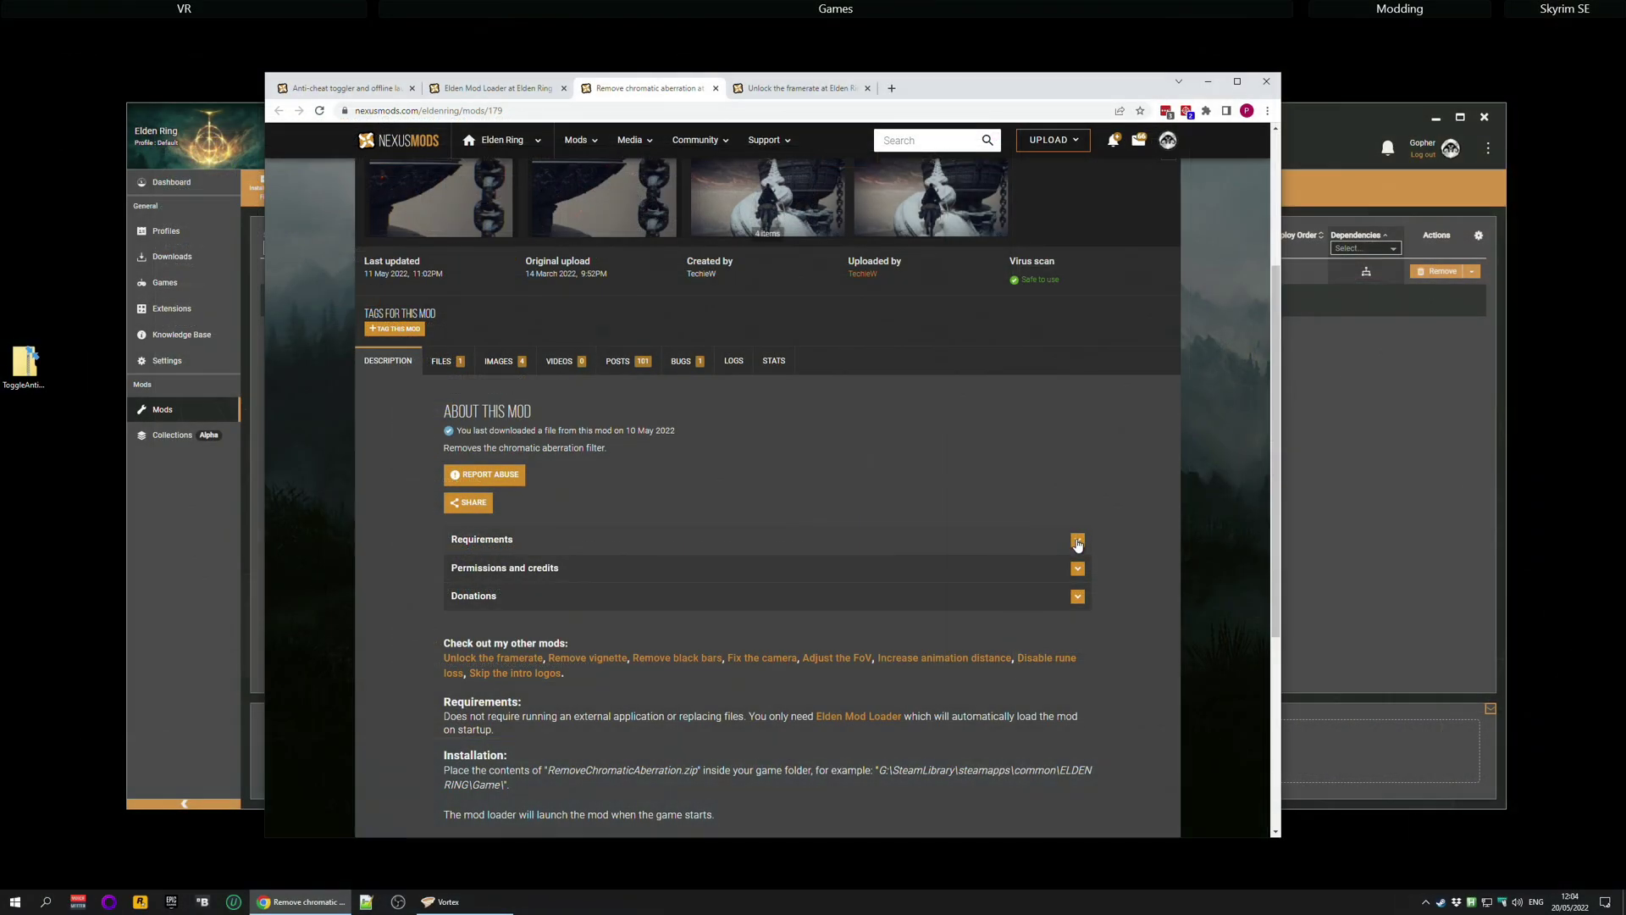
click(593, 467)
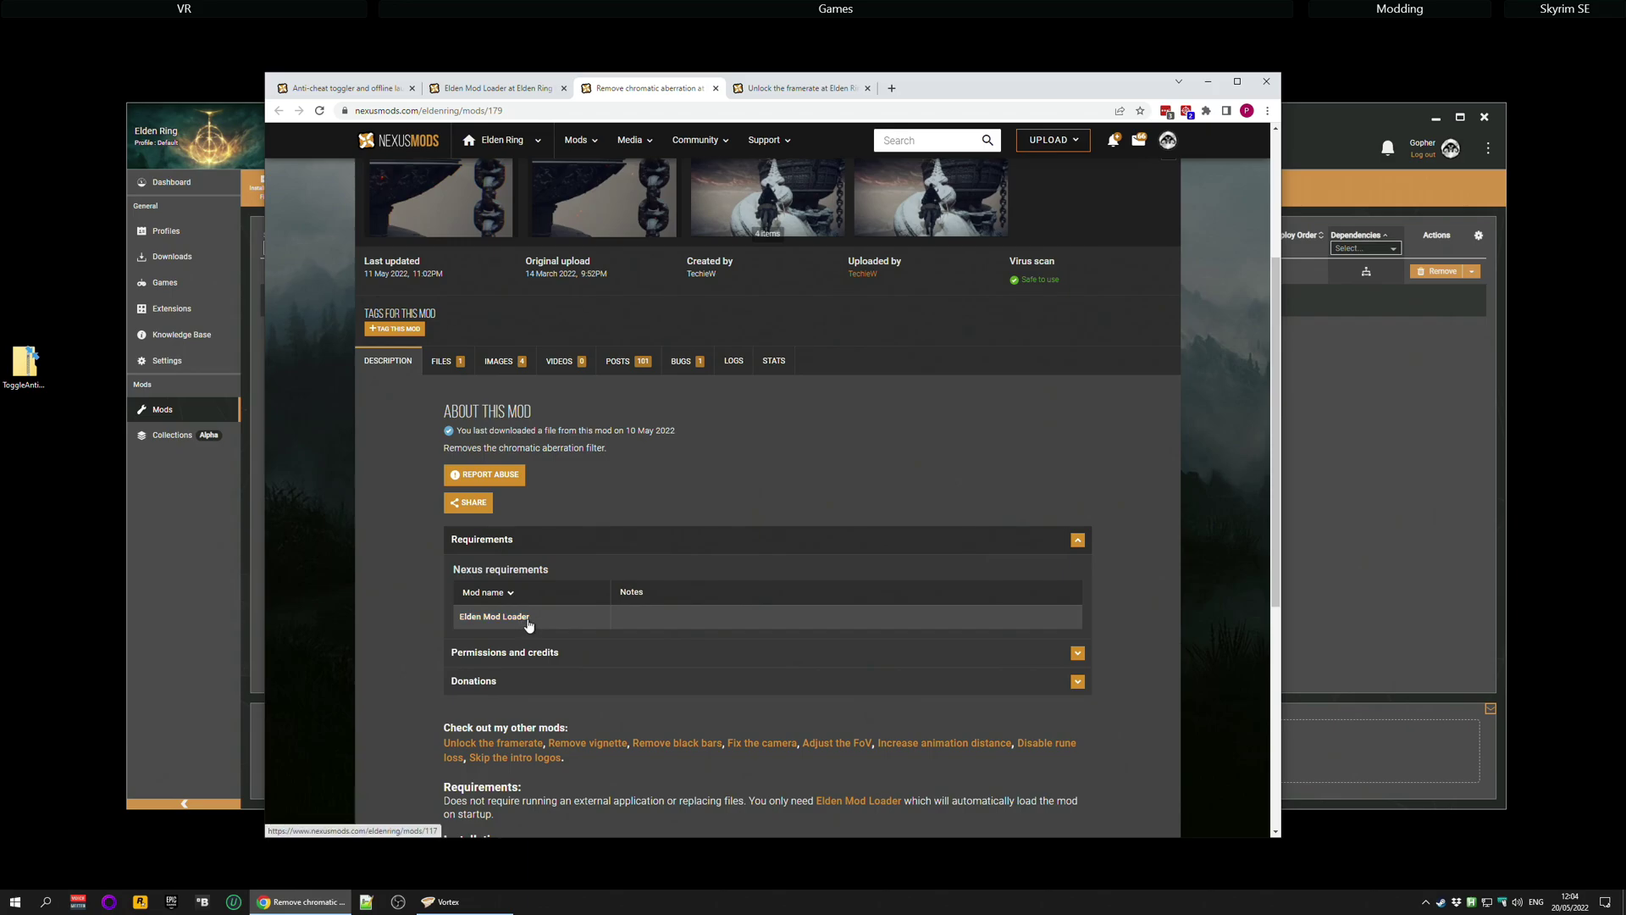
click(1077, 540)
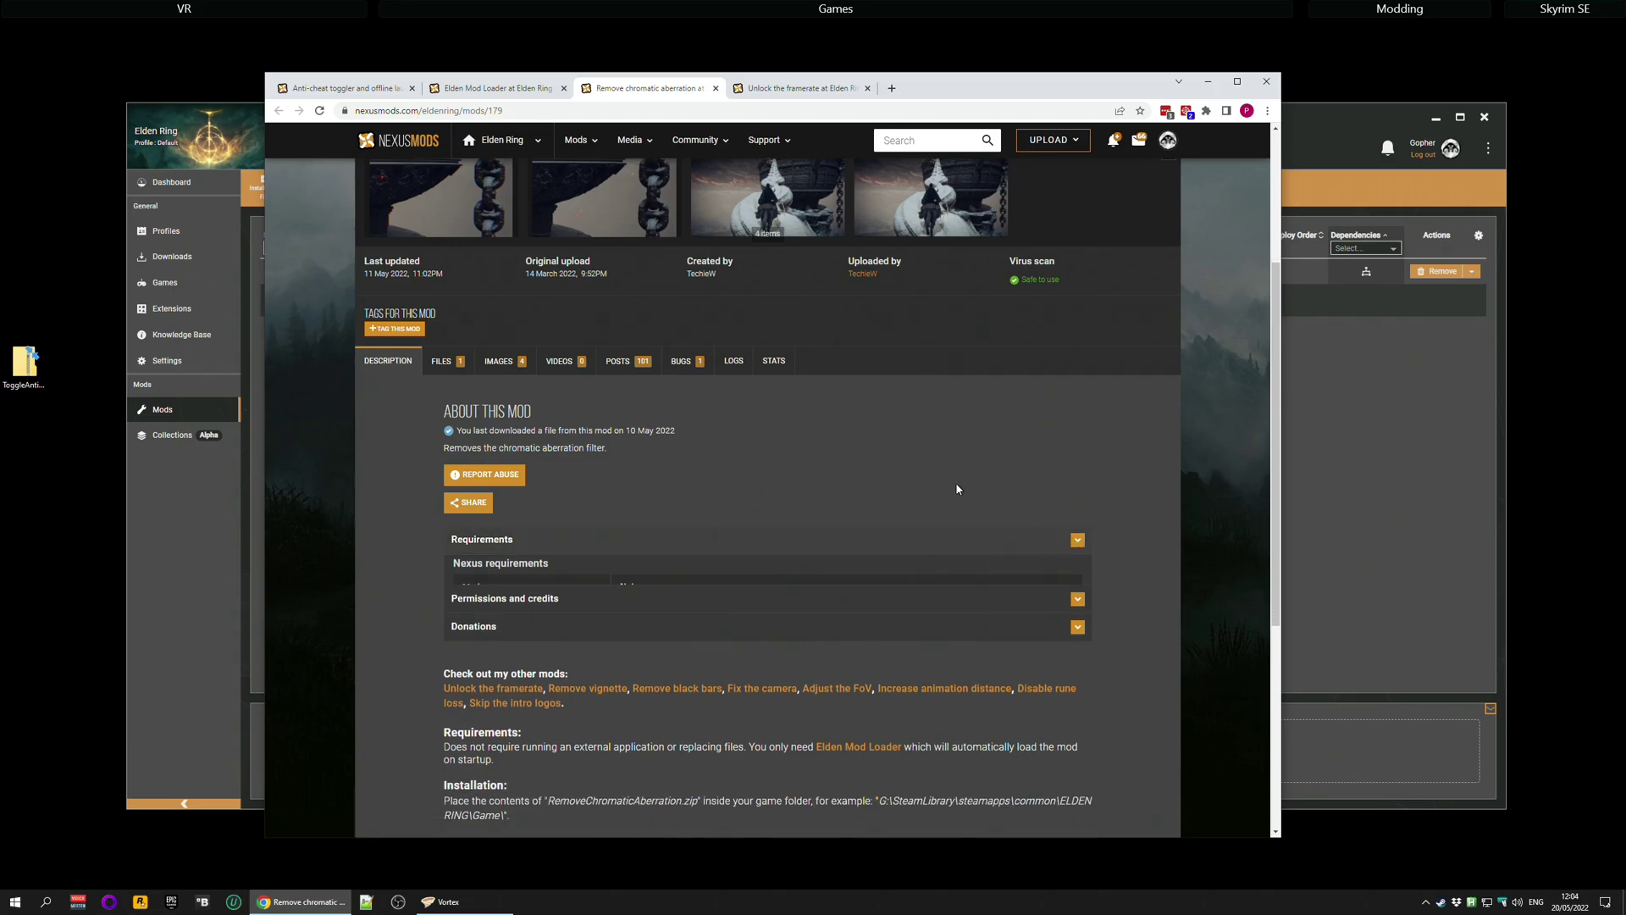
- Manually download the EldenModLoader 3.1 main file from the Elden Mod Loader page
click(491, 88)
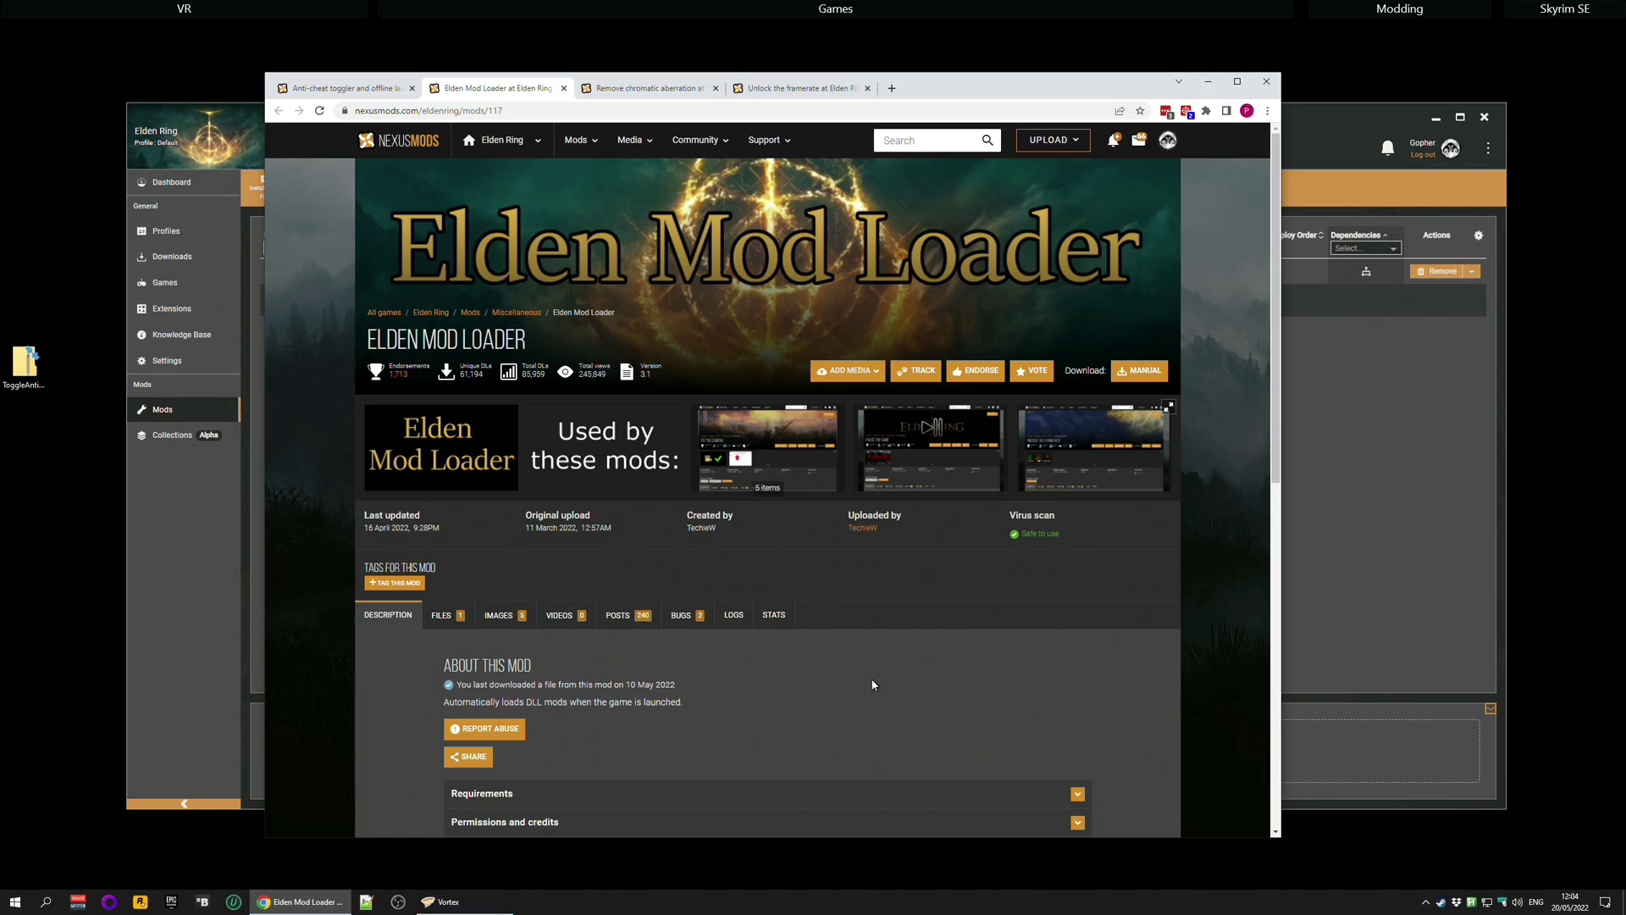
scroll(871, 684, down, 2)
scroll(867, 690, up, 2)
click(442, 616)
scroll(542, 584, down, 2)
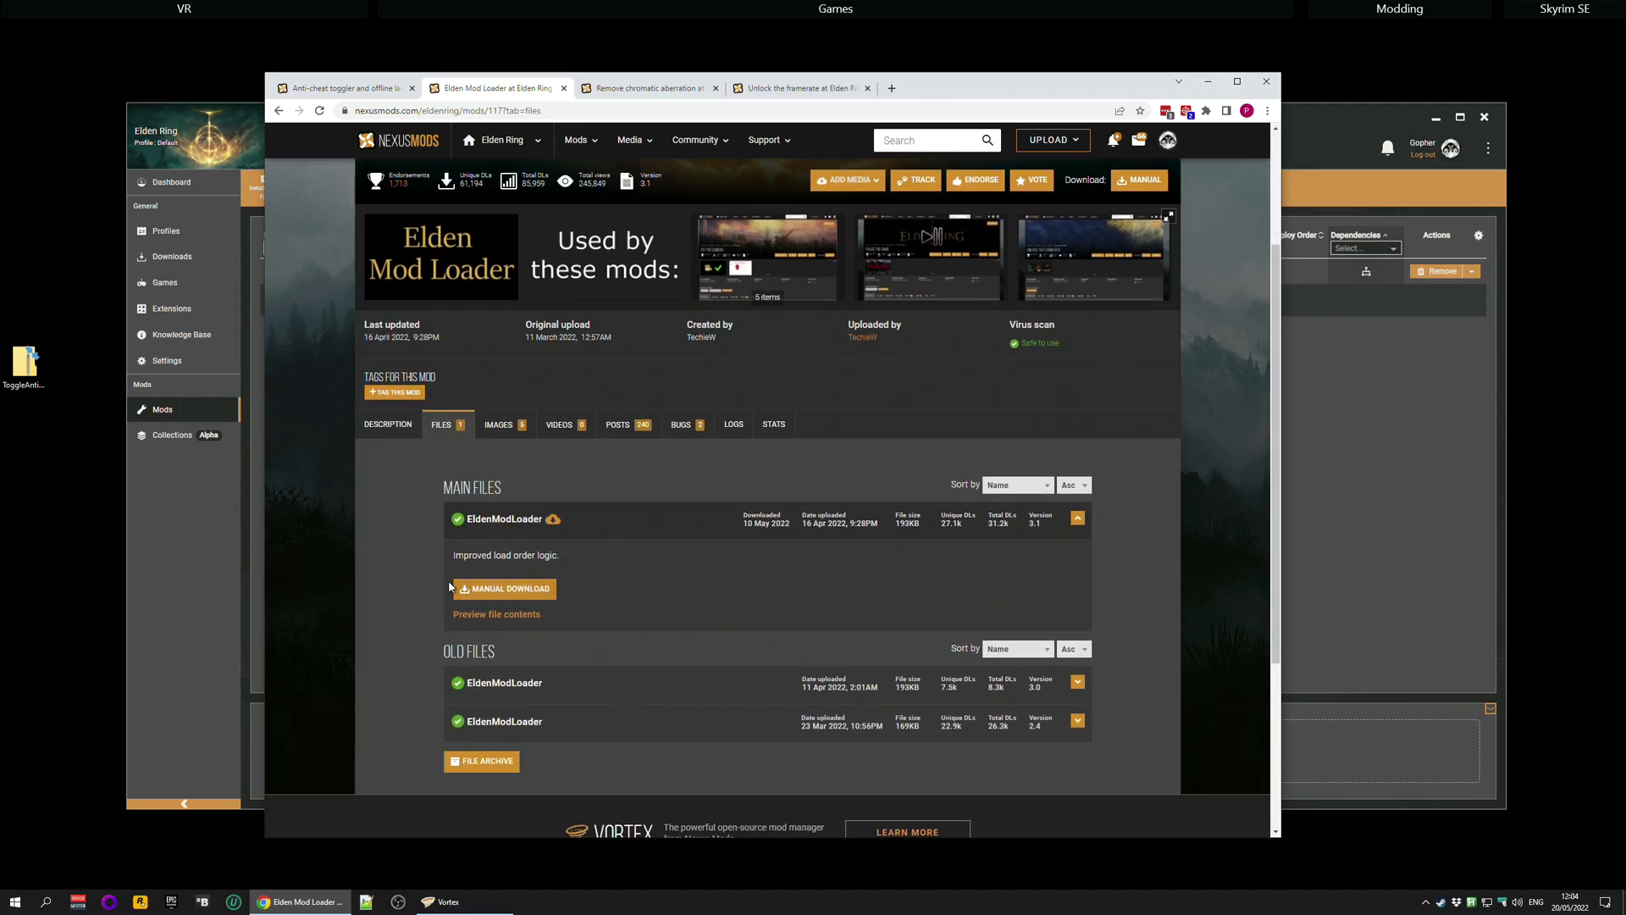
click(521, 589)
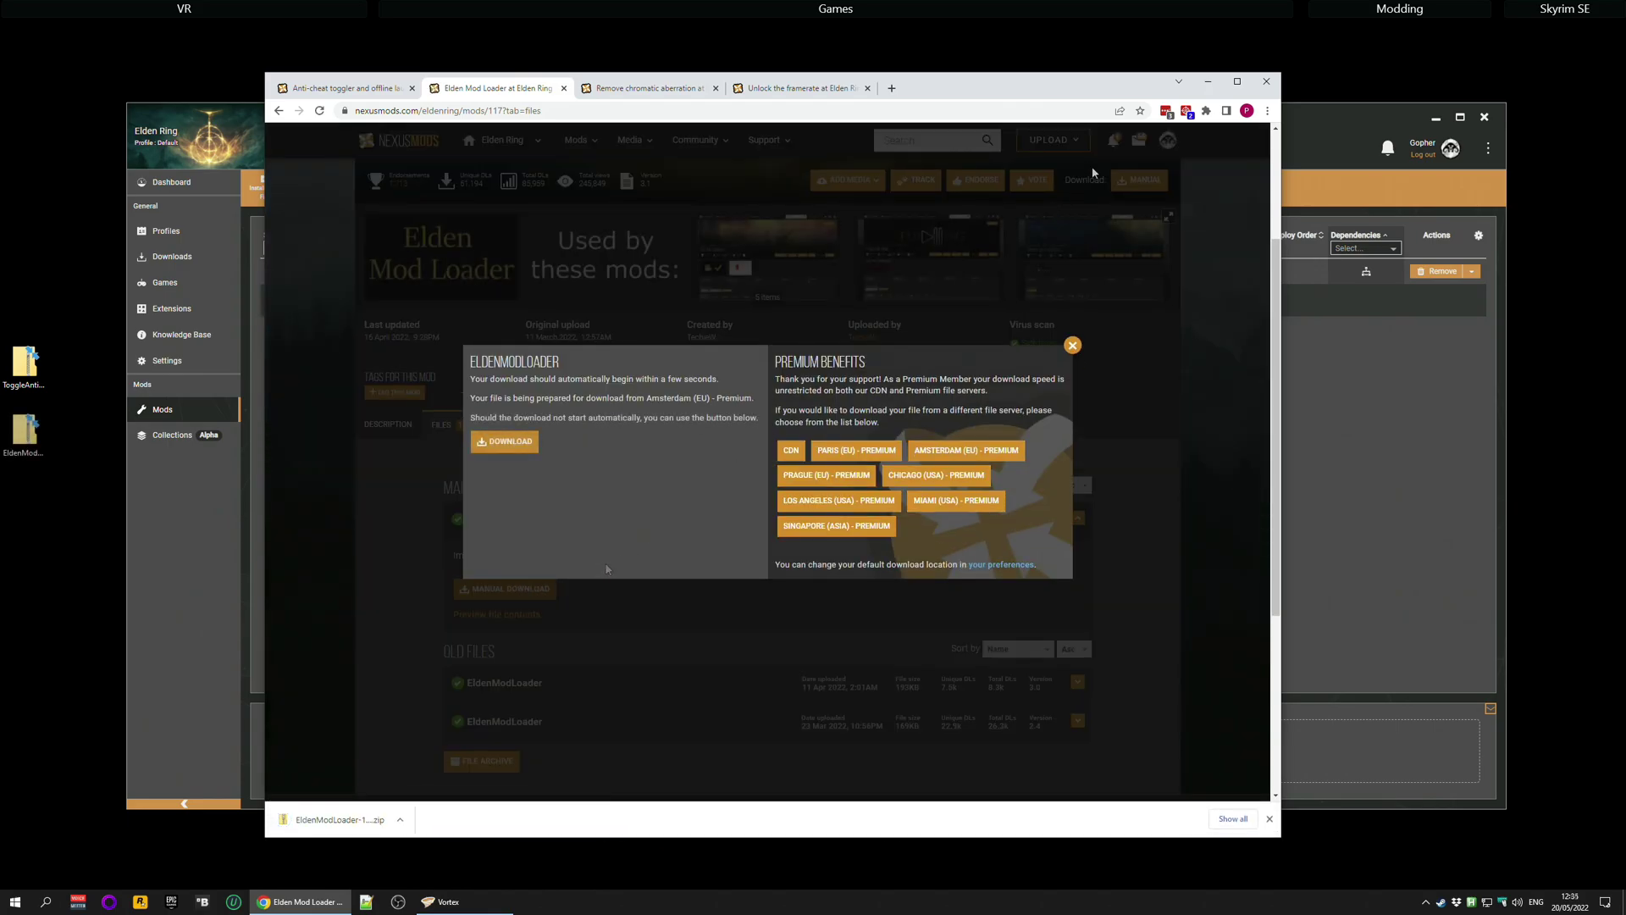
- In Vortex, import the EldenModLoader archive from the desktop, install it, and allow its deployment with elevated rights
click(1207, 81)
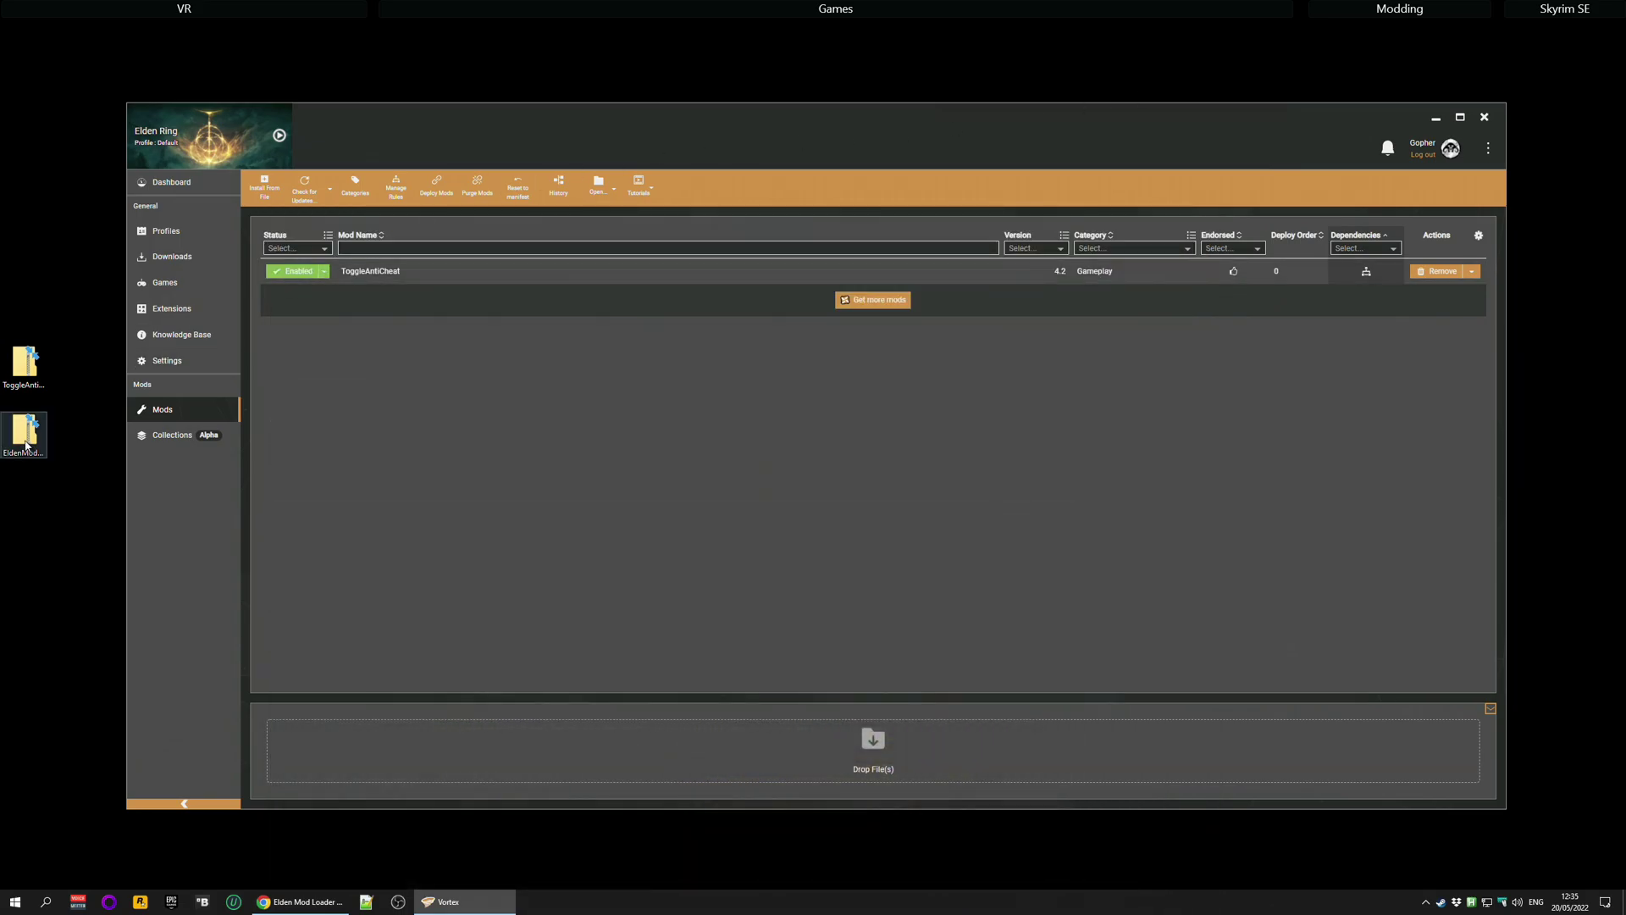
drag(27, 442, 903, 762)
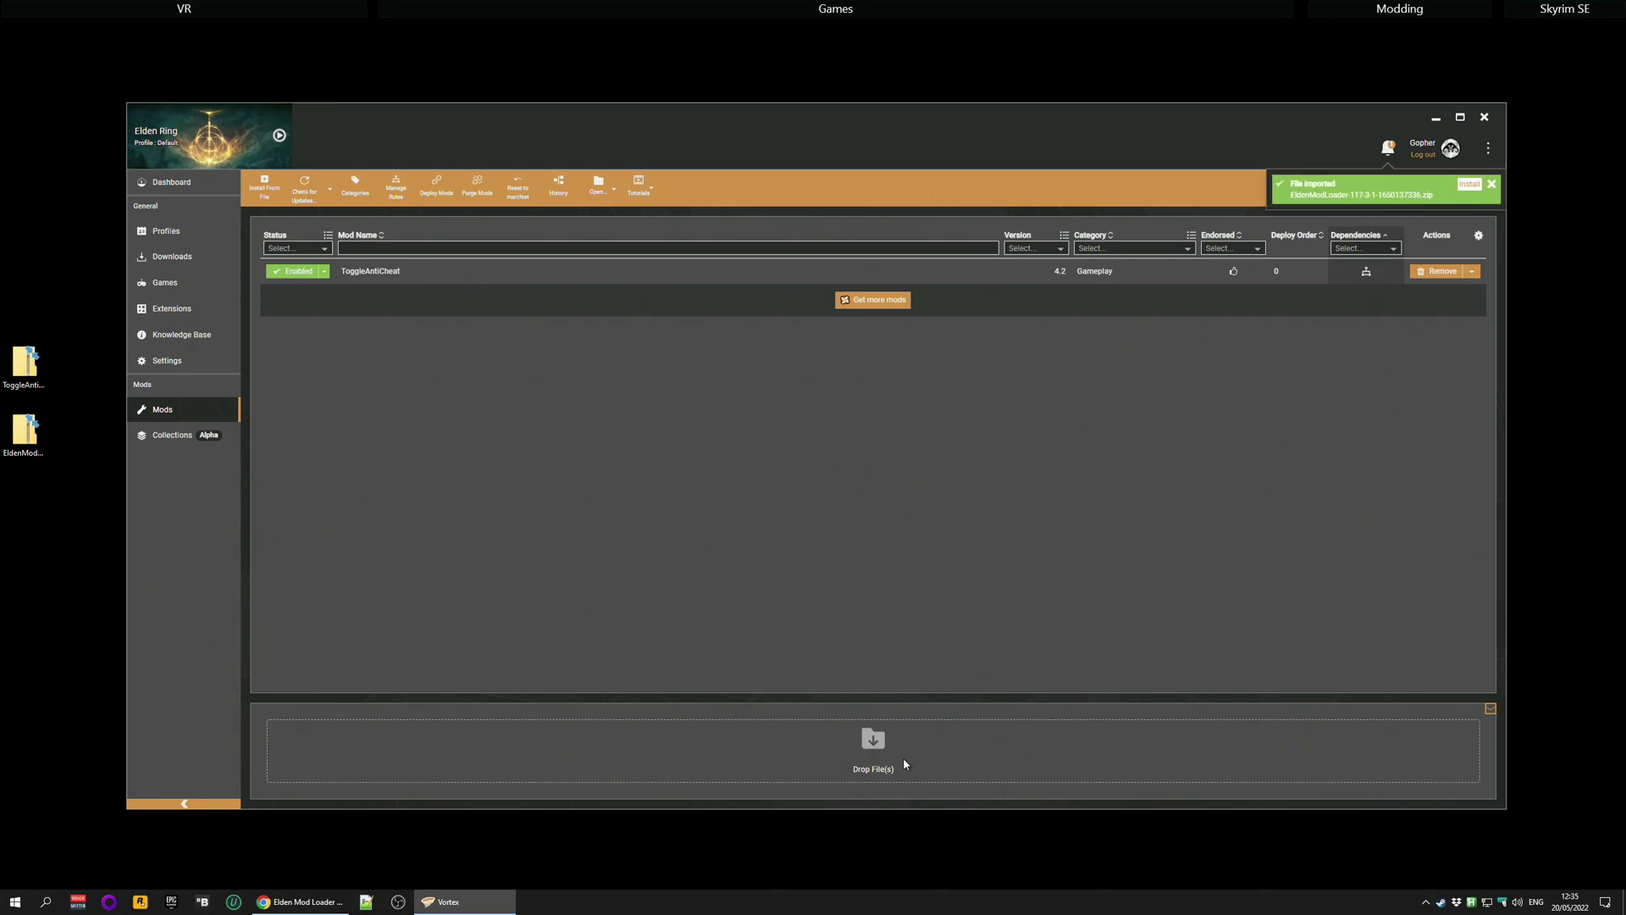
click(1471, 185)
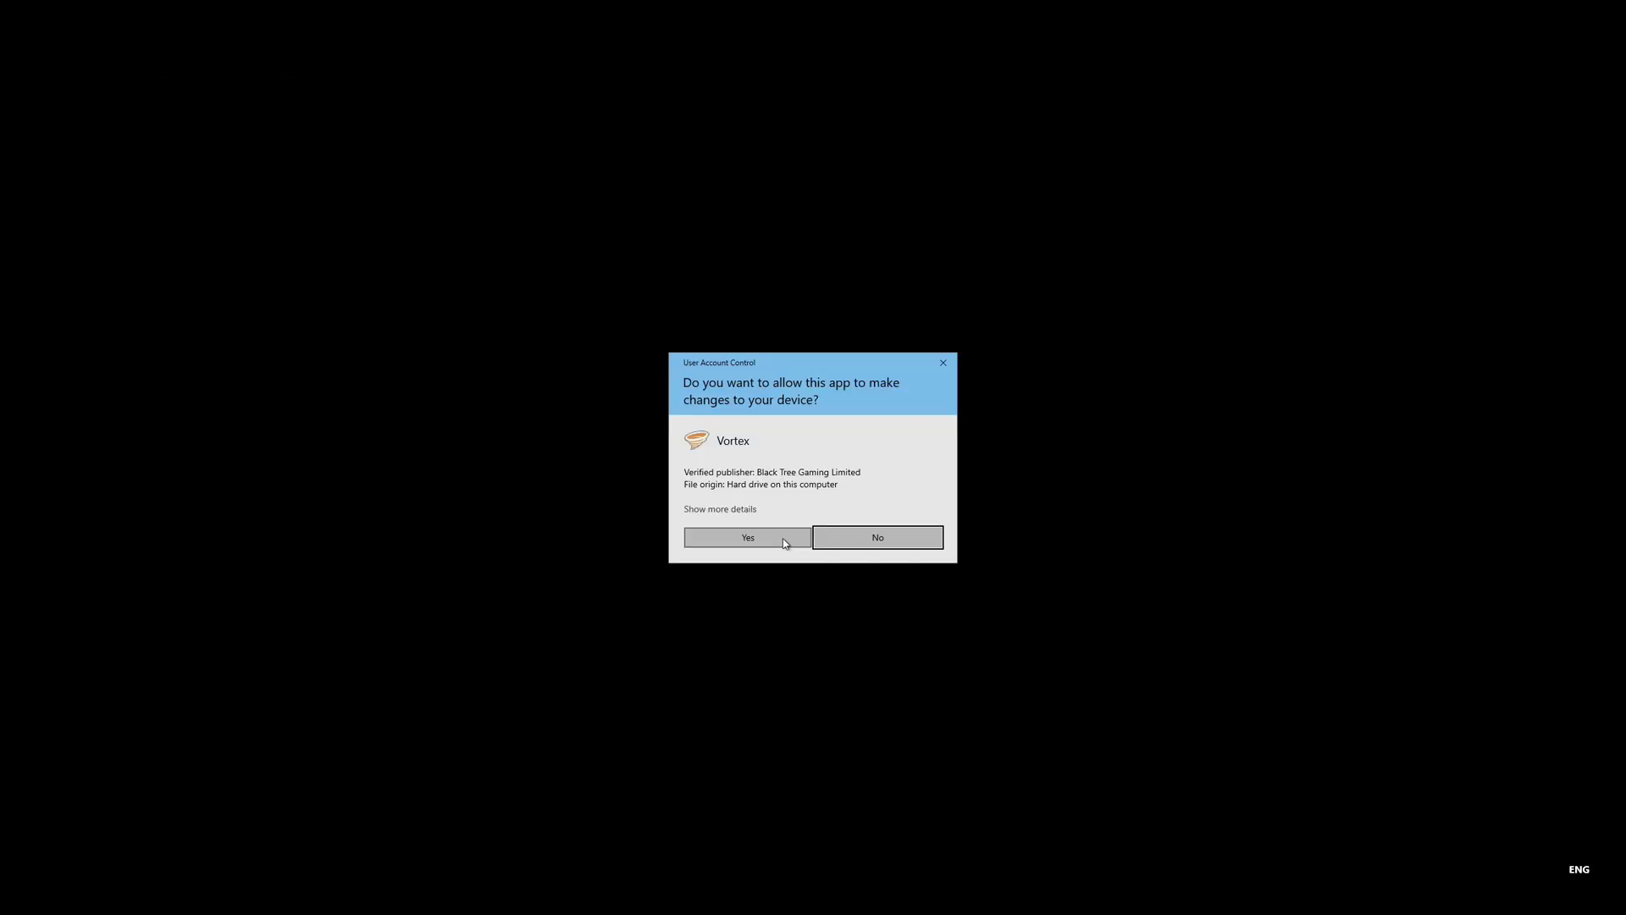
click(783, 539)
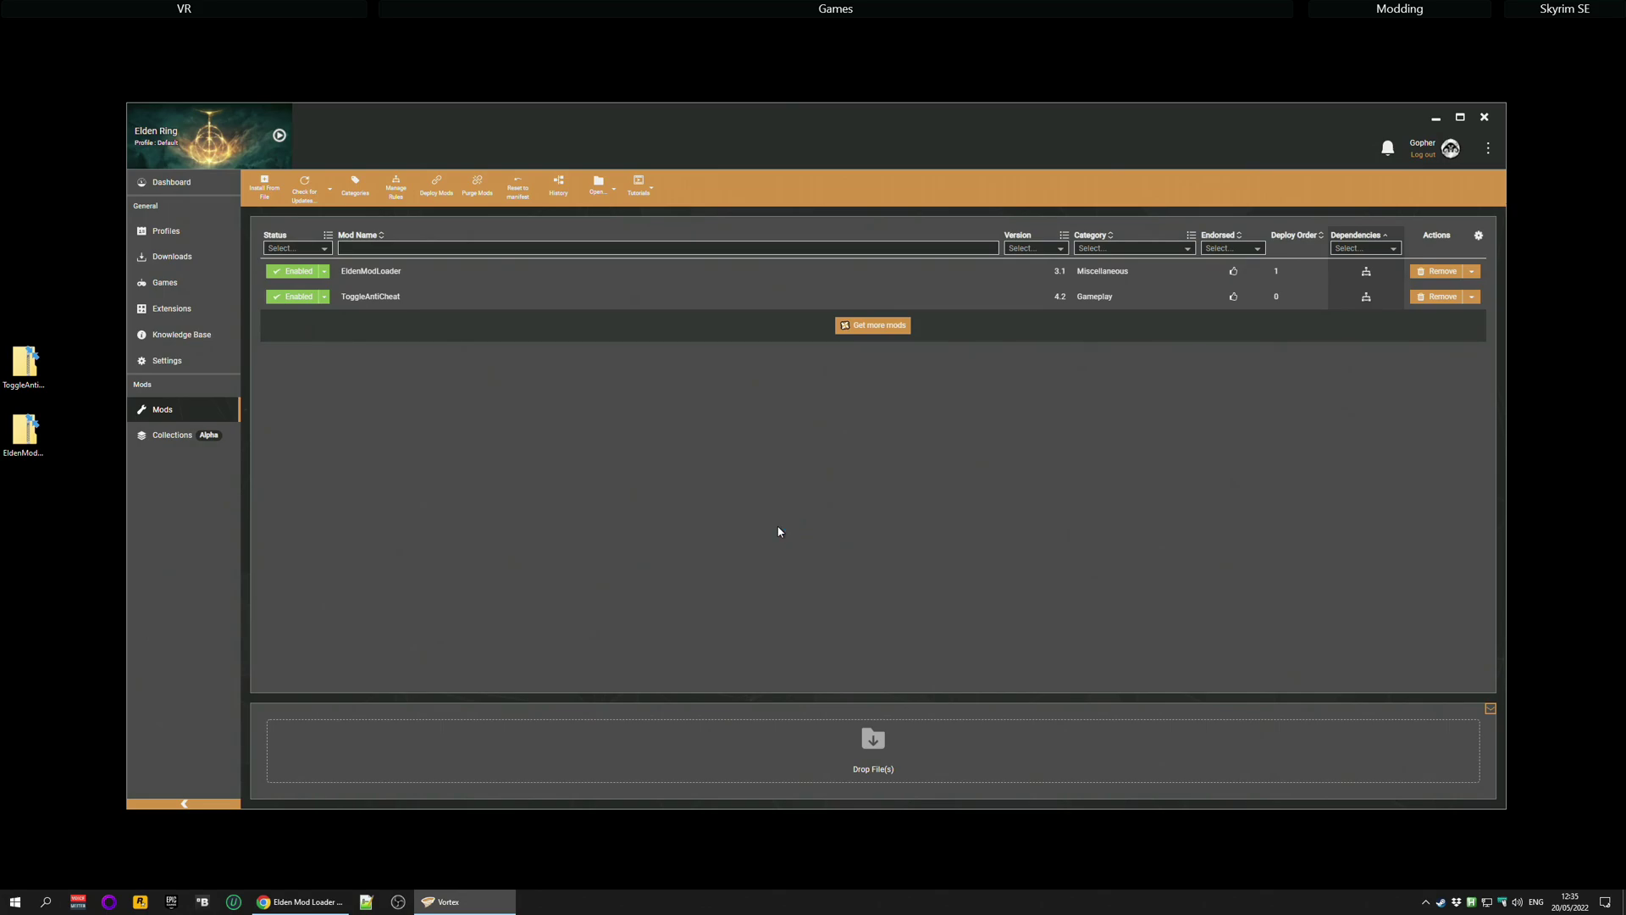
- Return to Chrome and manually download the RemoveChromaticAberration 3.0 main file from its mod page
click(300, 901)
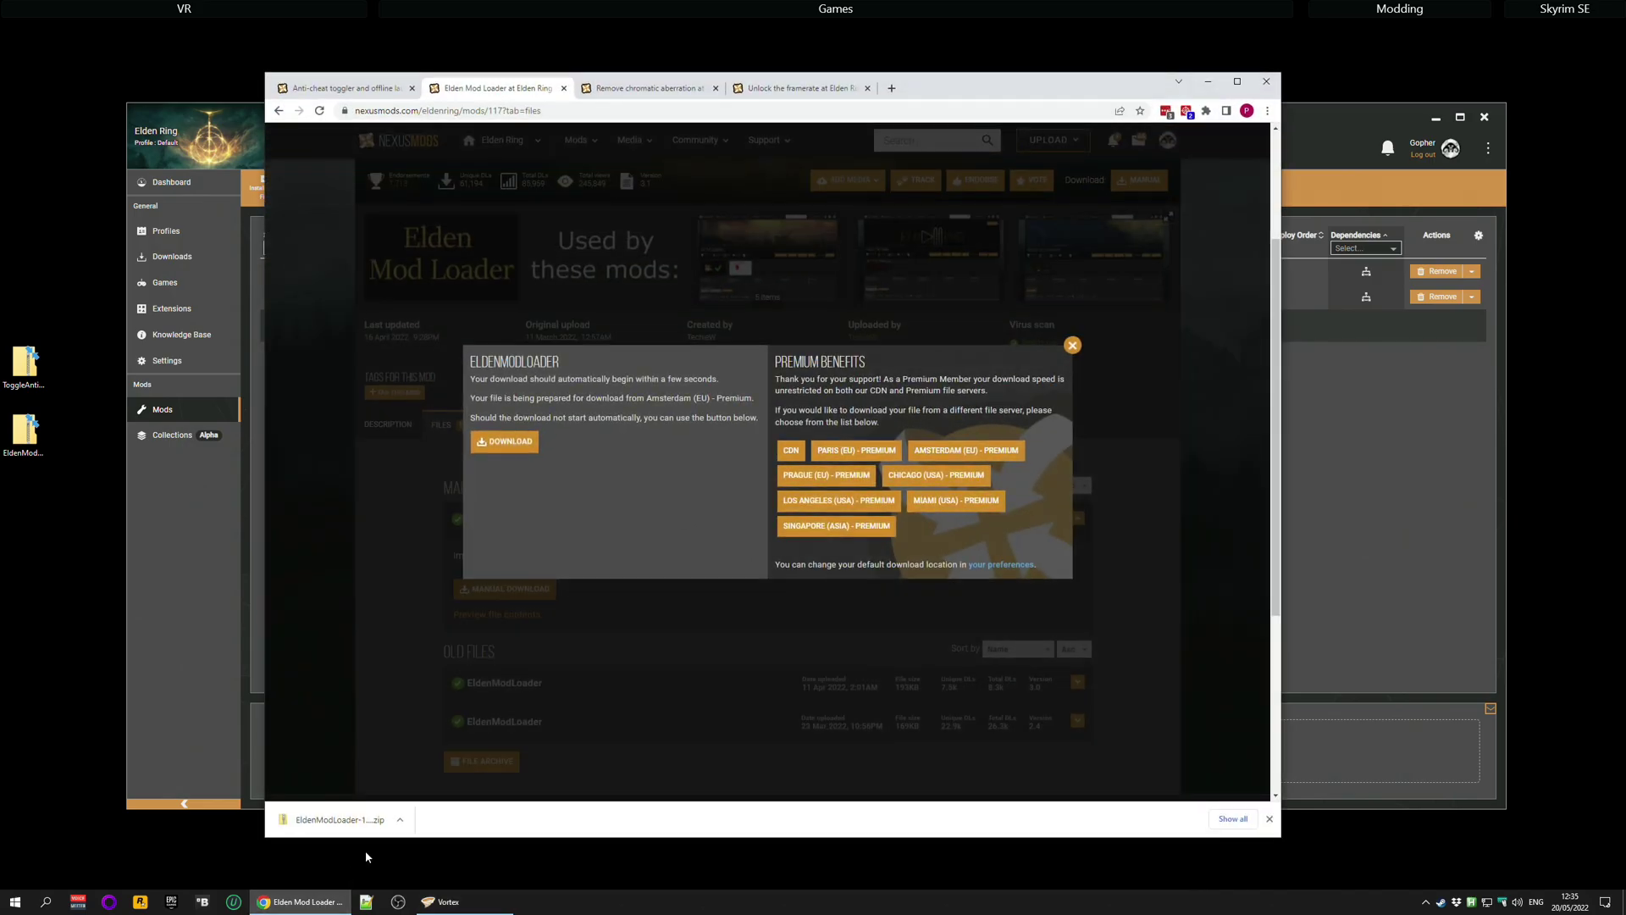
click(615, 90)
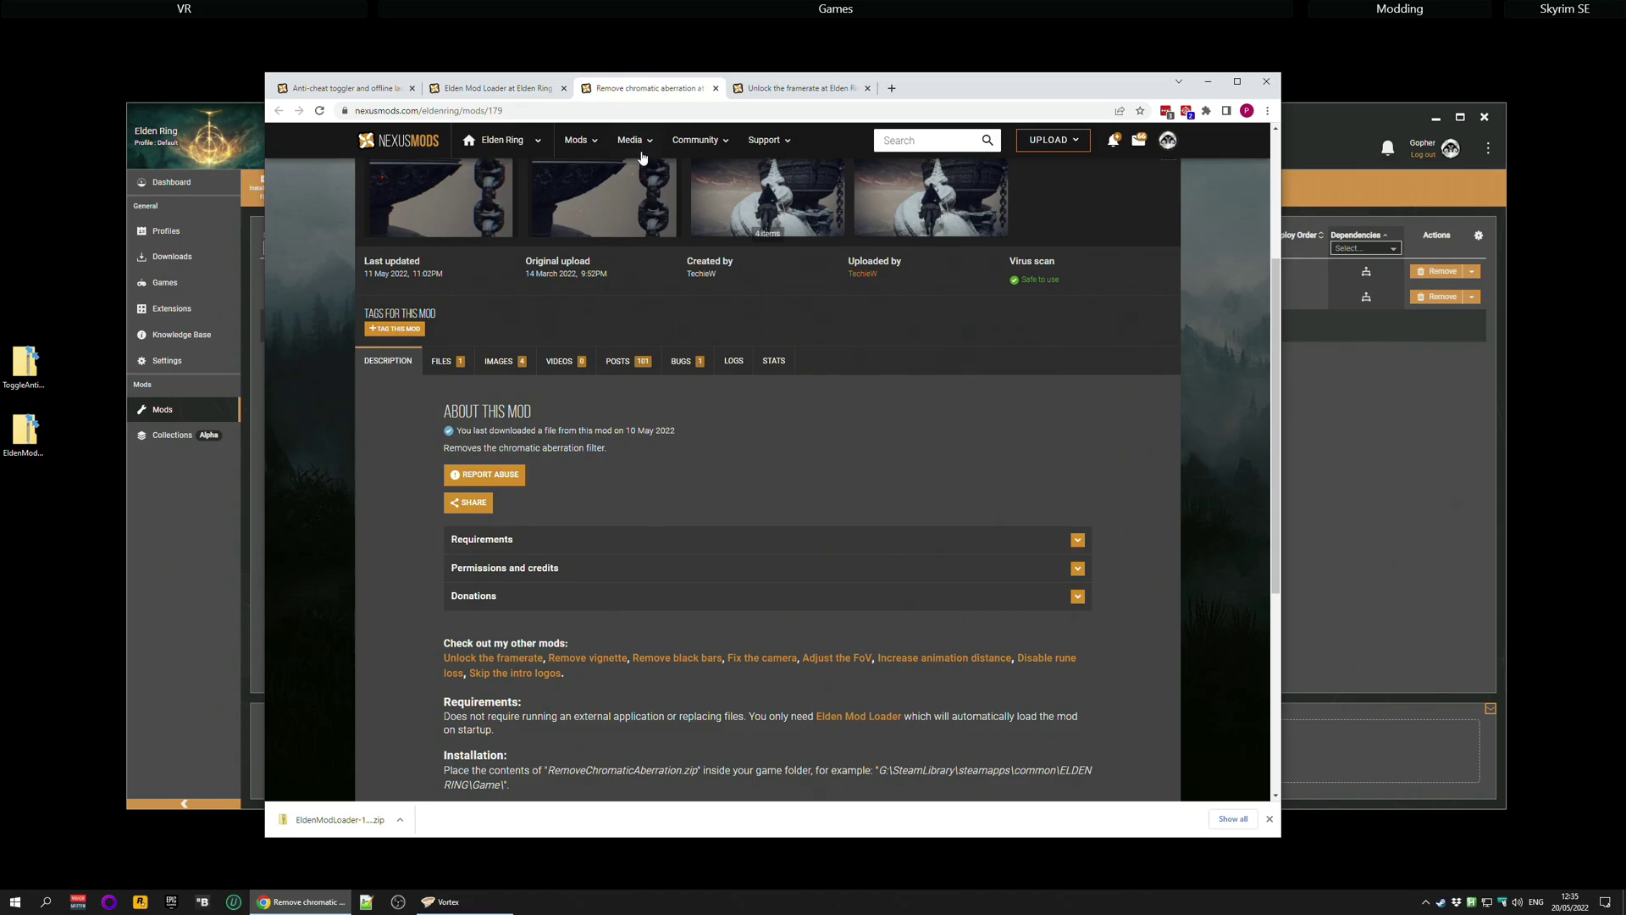
click(447, 369)
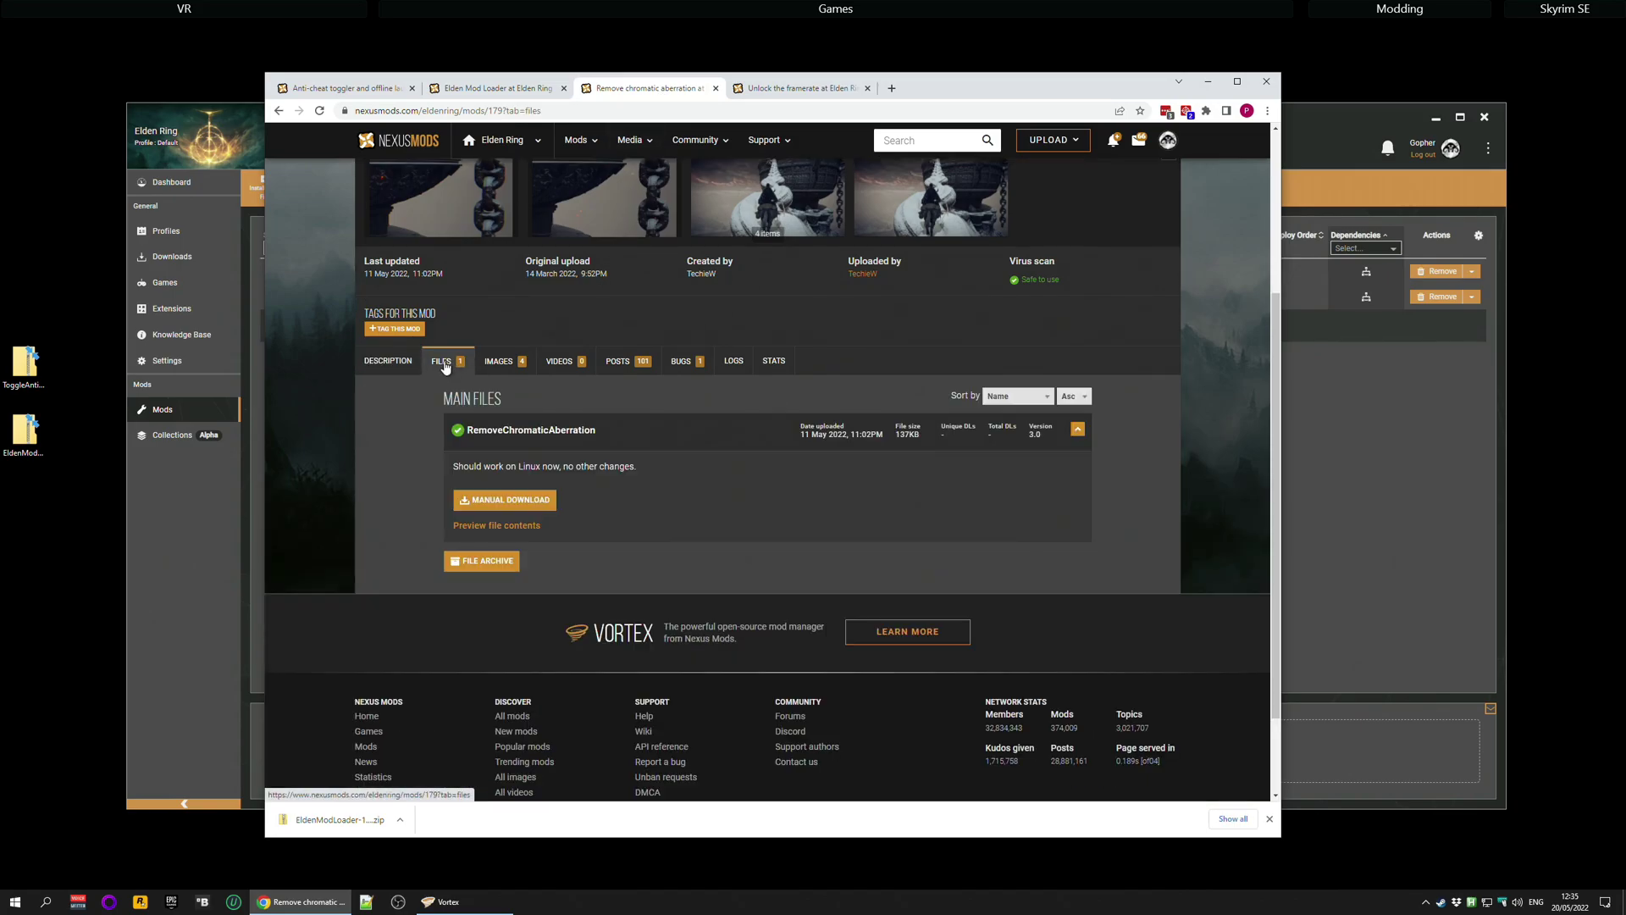
click(528, 500)
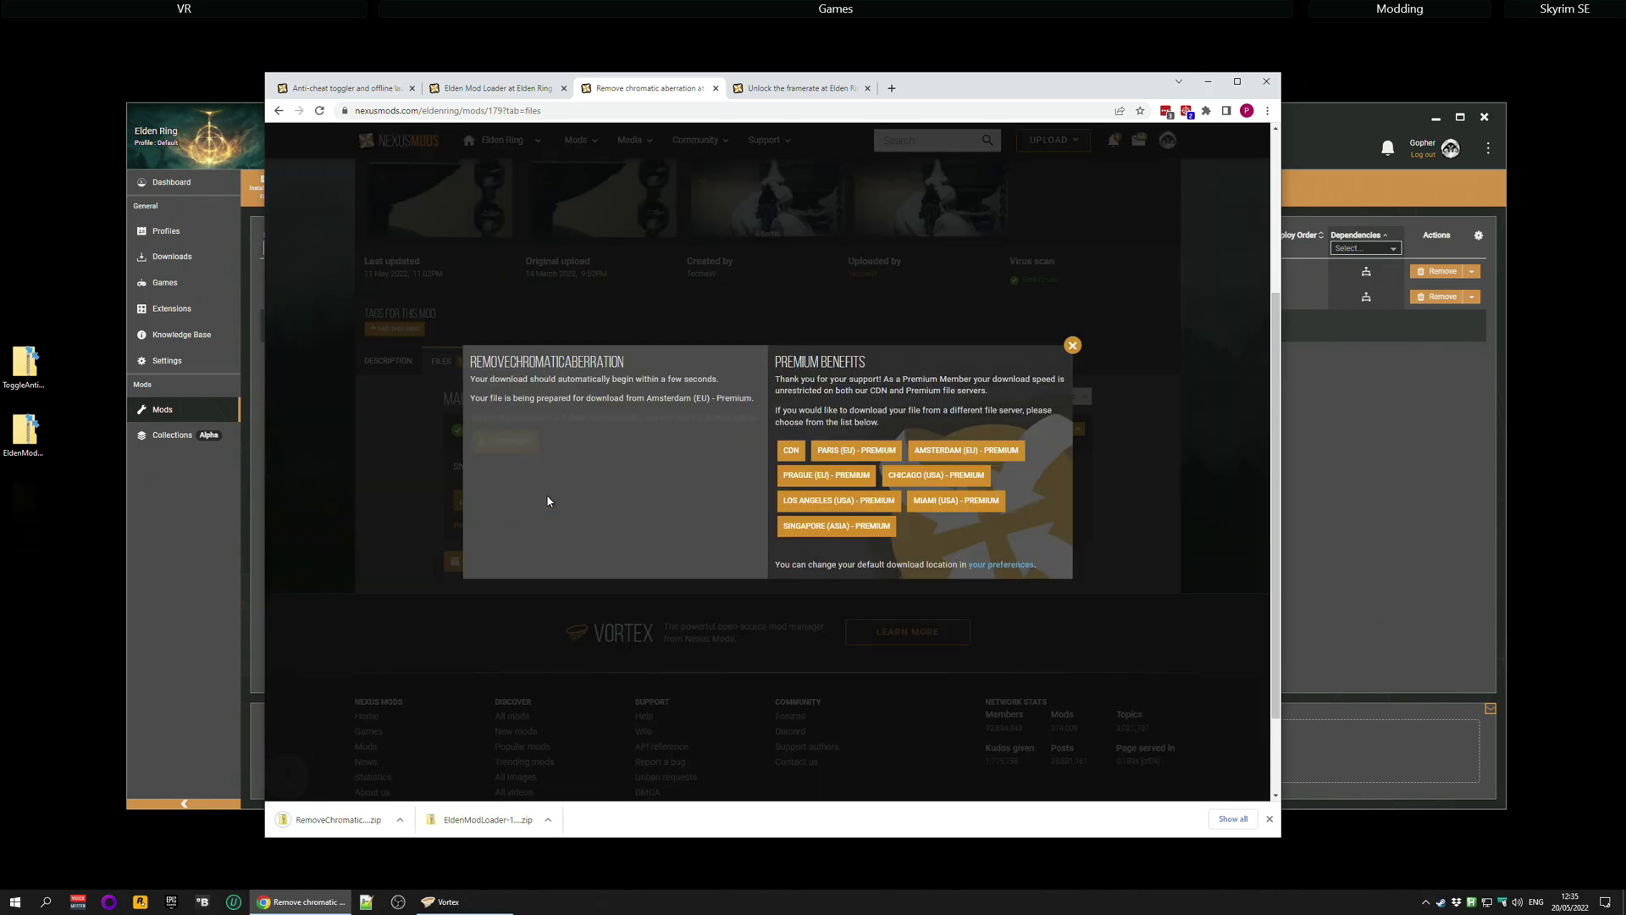
- In Vortex, import the RemoveChromaticAberration archive from the desktop, install and enable it, and allow its deployment with elevated rights
click(1206, 82)
drag(31, 497, 876, 748)
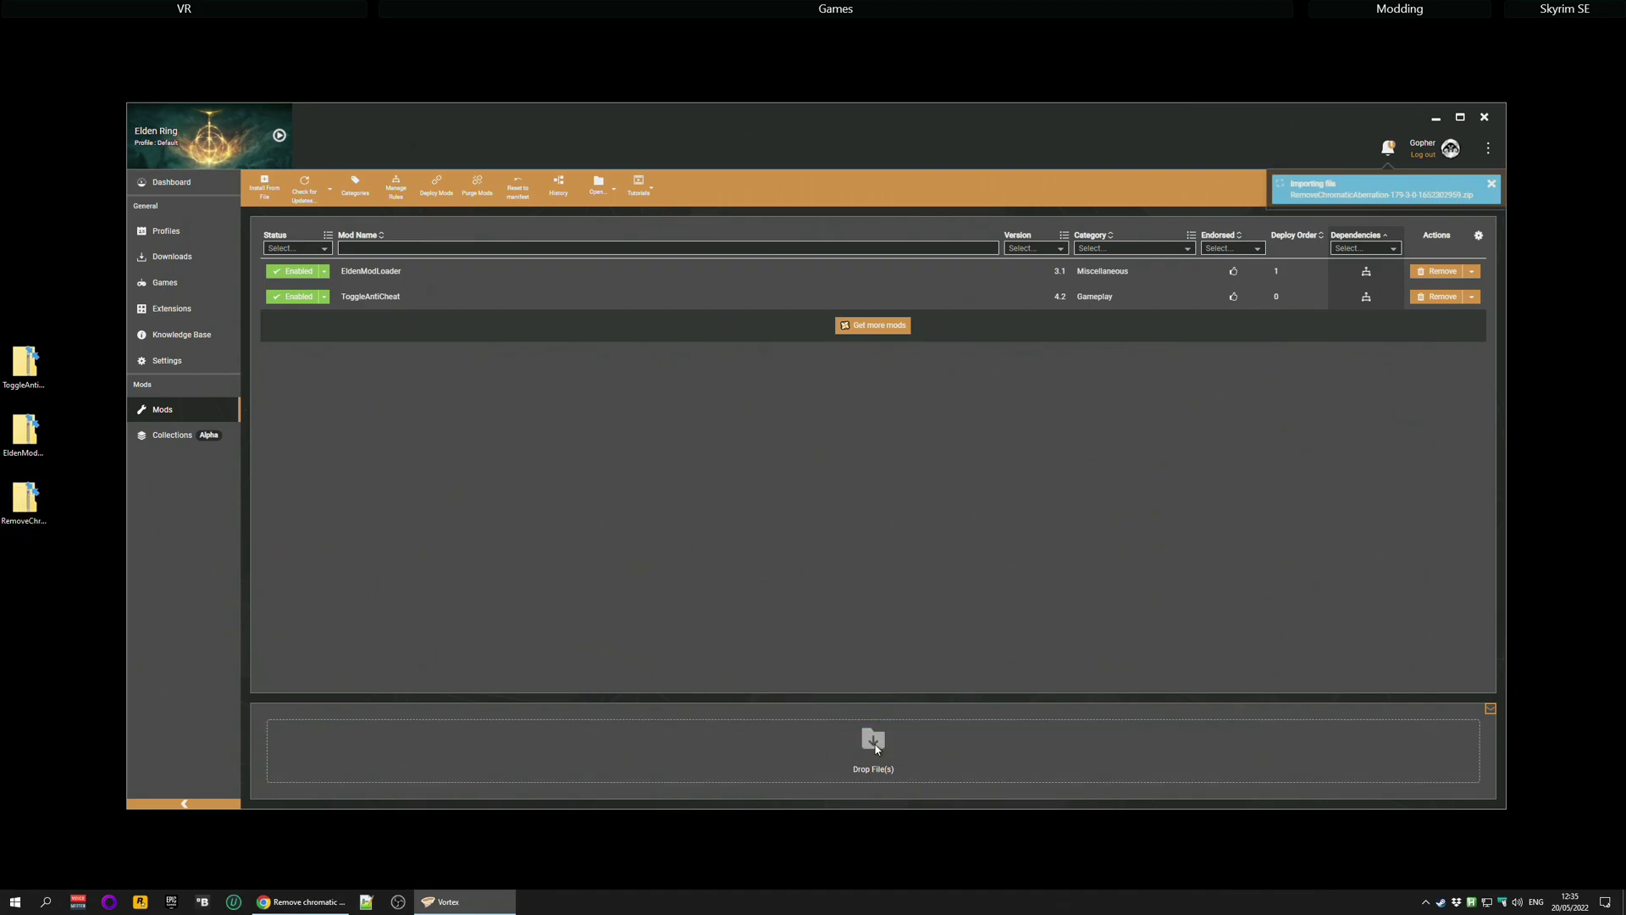
click(1468, 185)
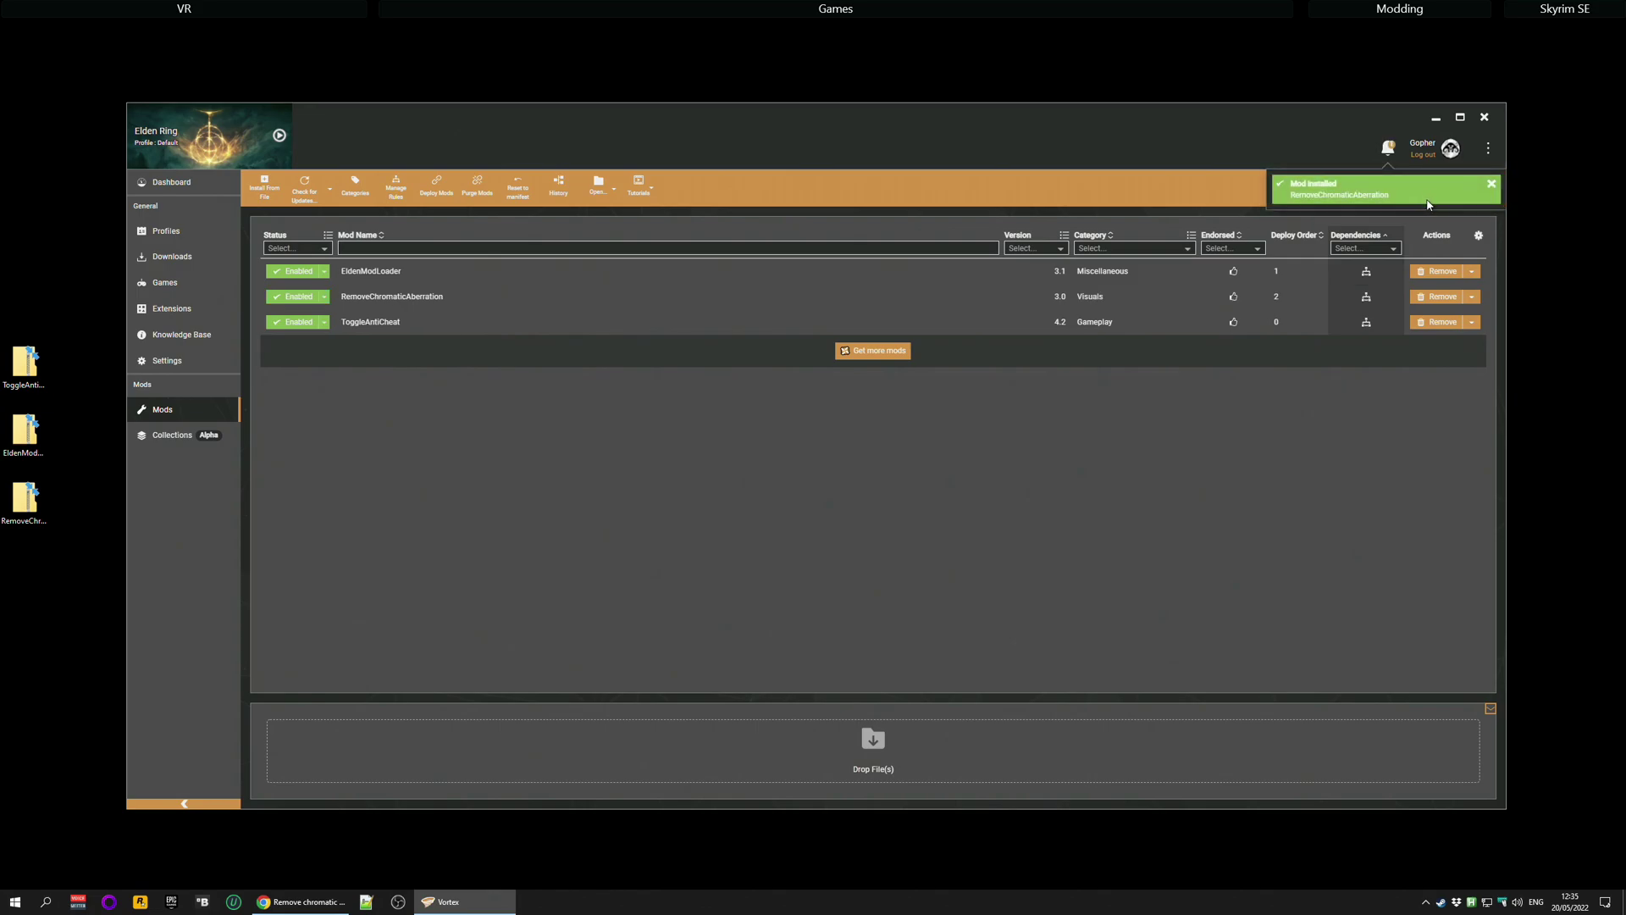
click(1450, 213)
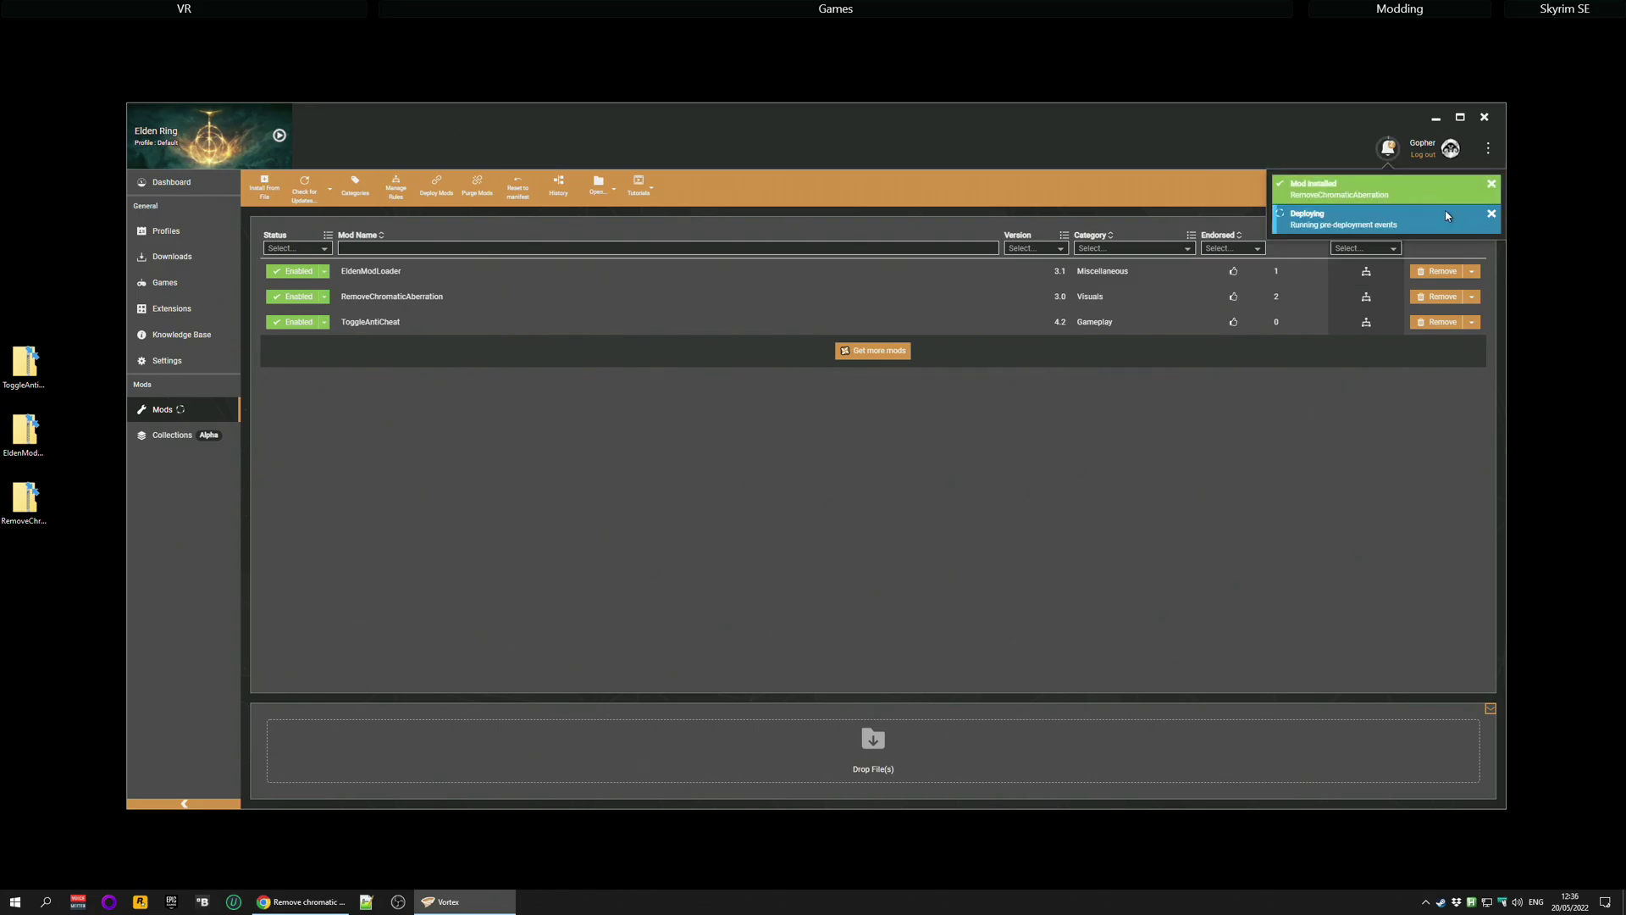
click(735, 543)
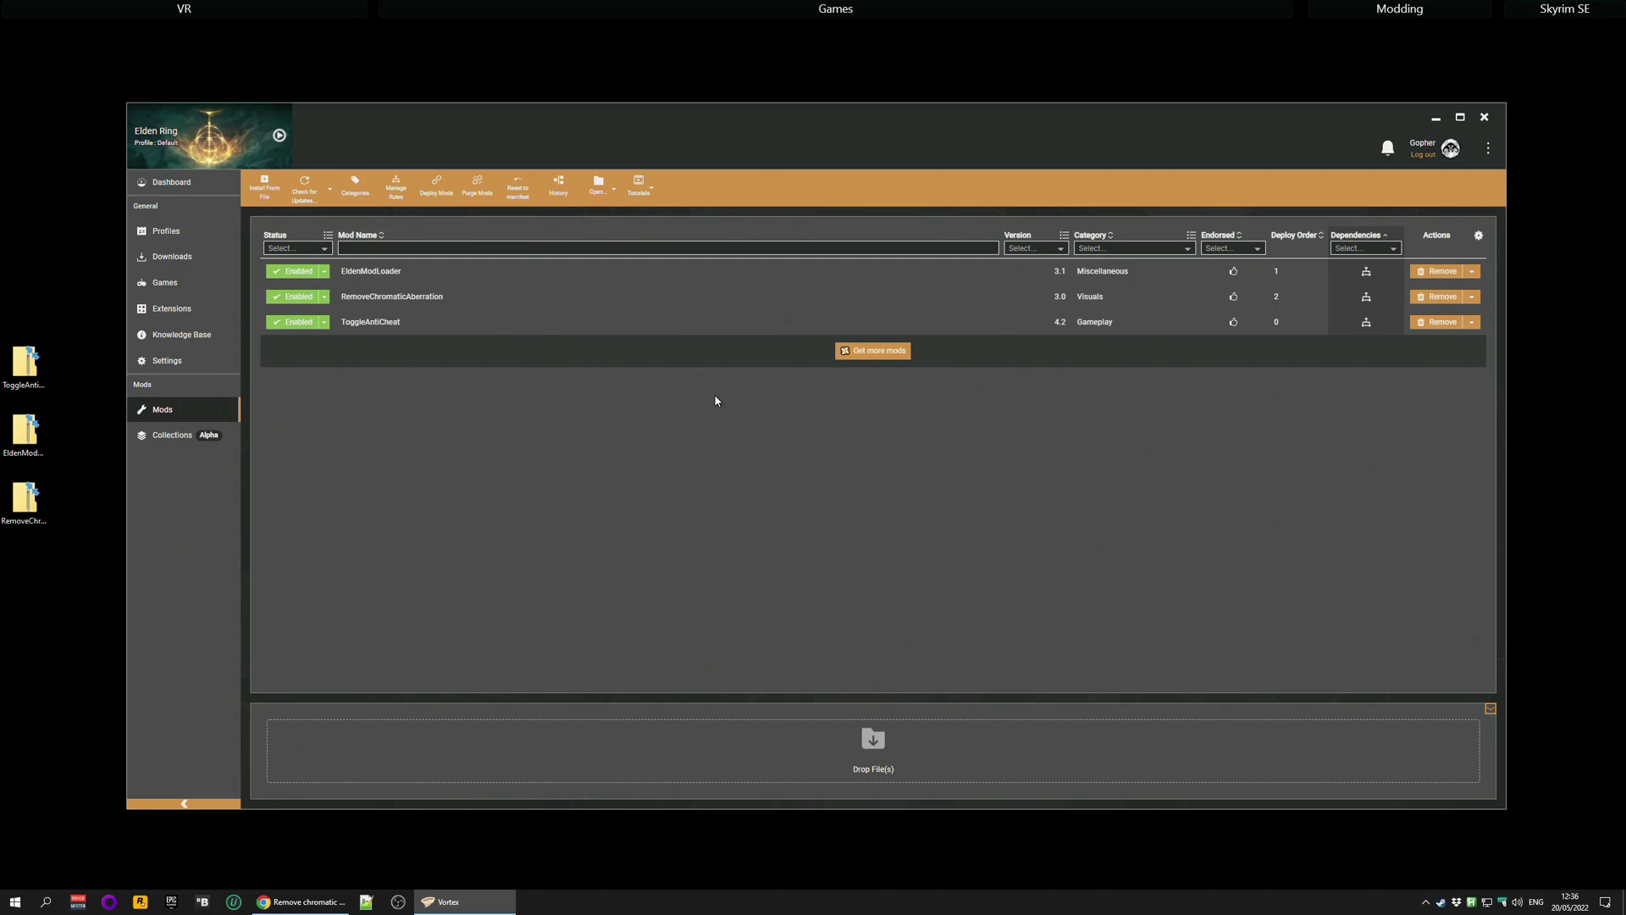
- Launch Elden Ring from the desktop's Games group to test the installed mods
mouse_move(470, 10)
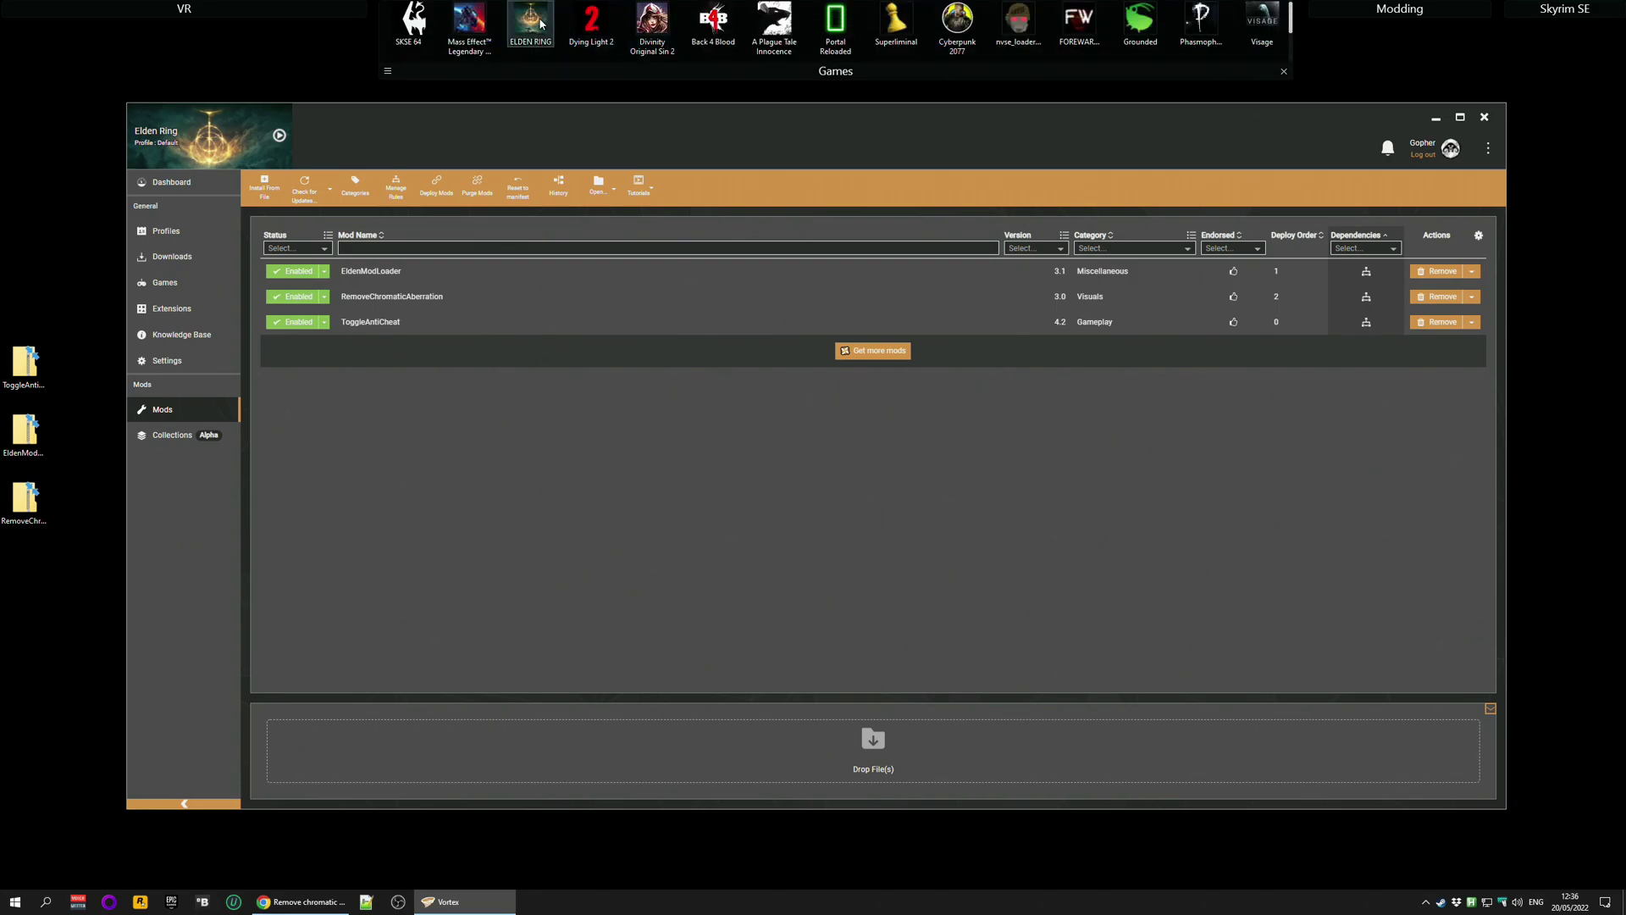
double_click(539, 21)
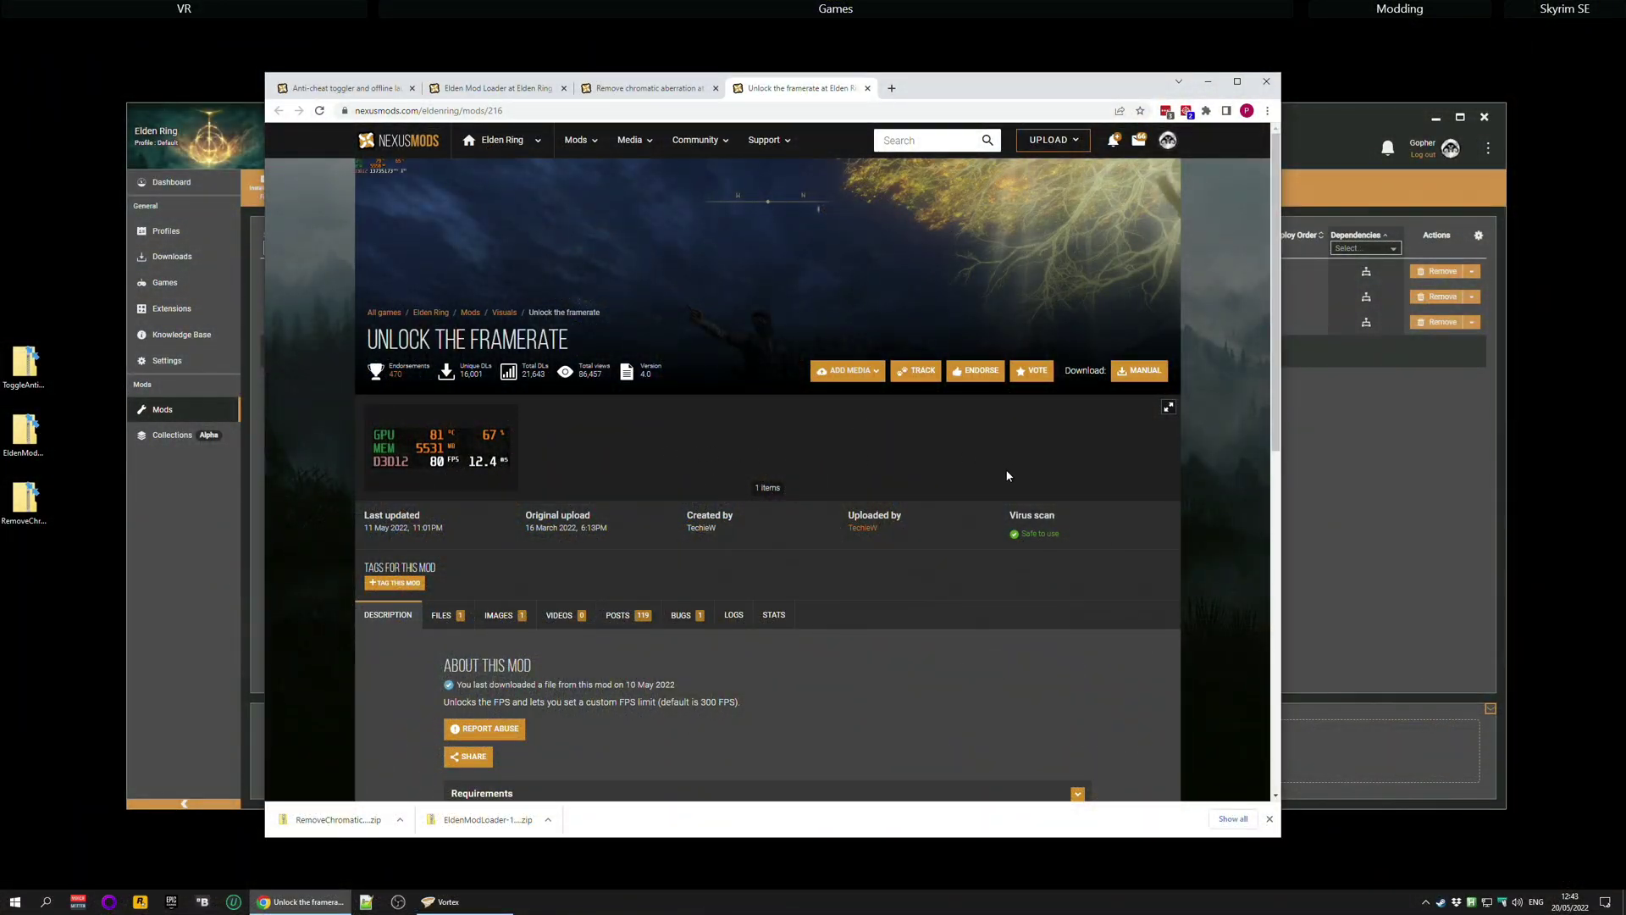
- In Chrome, manually download the UnlockTheFps 4.0 main file from the Unlock the framerate mod page
scroll(869, 466, down, 1)
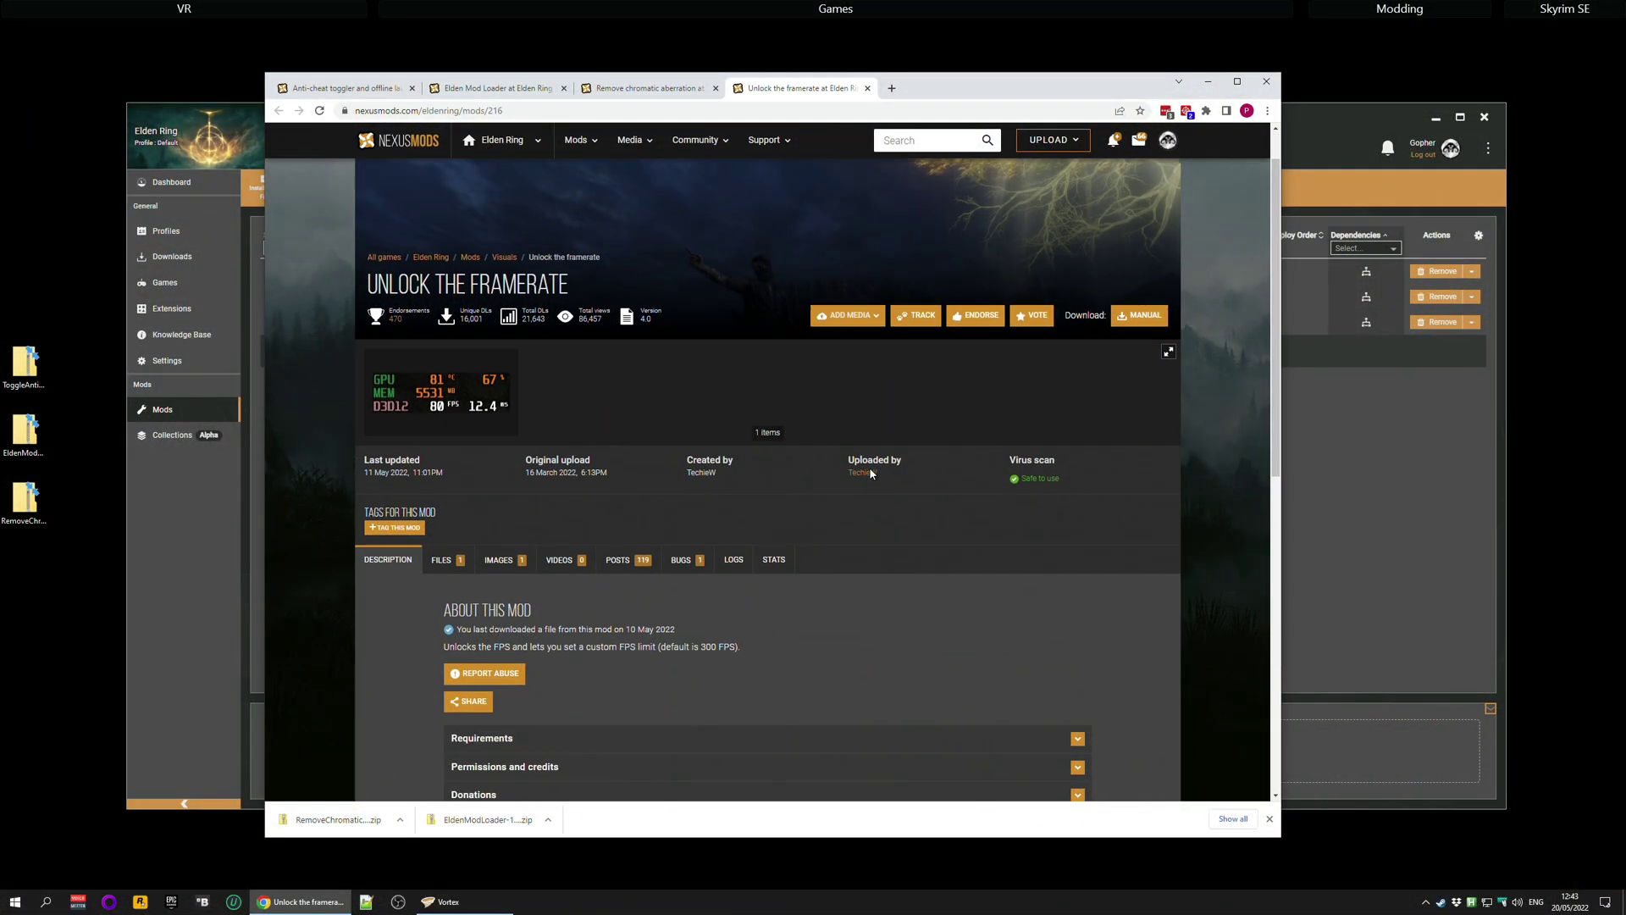
scroll(1056, 442, down, 2)
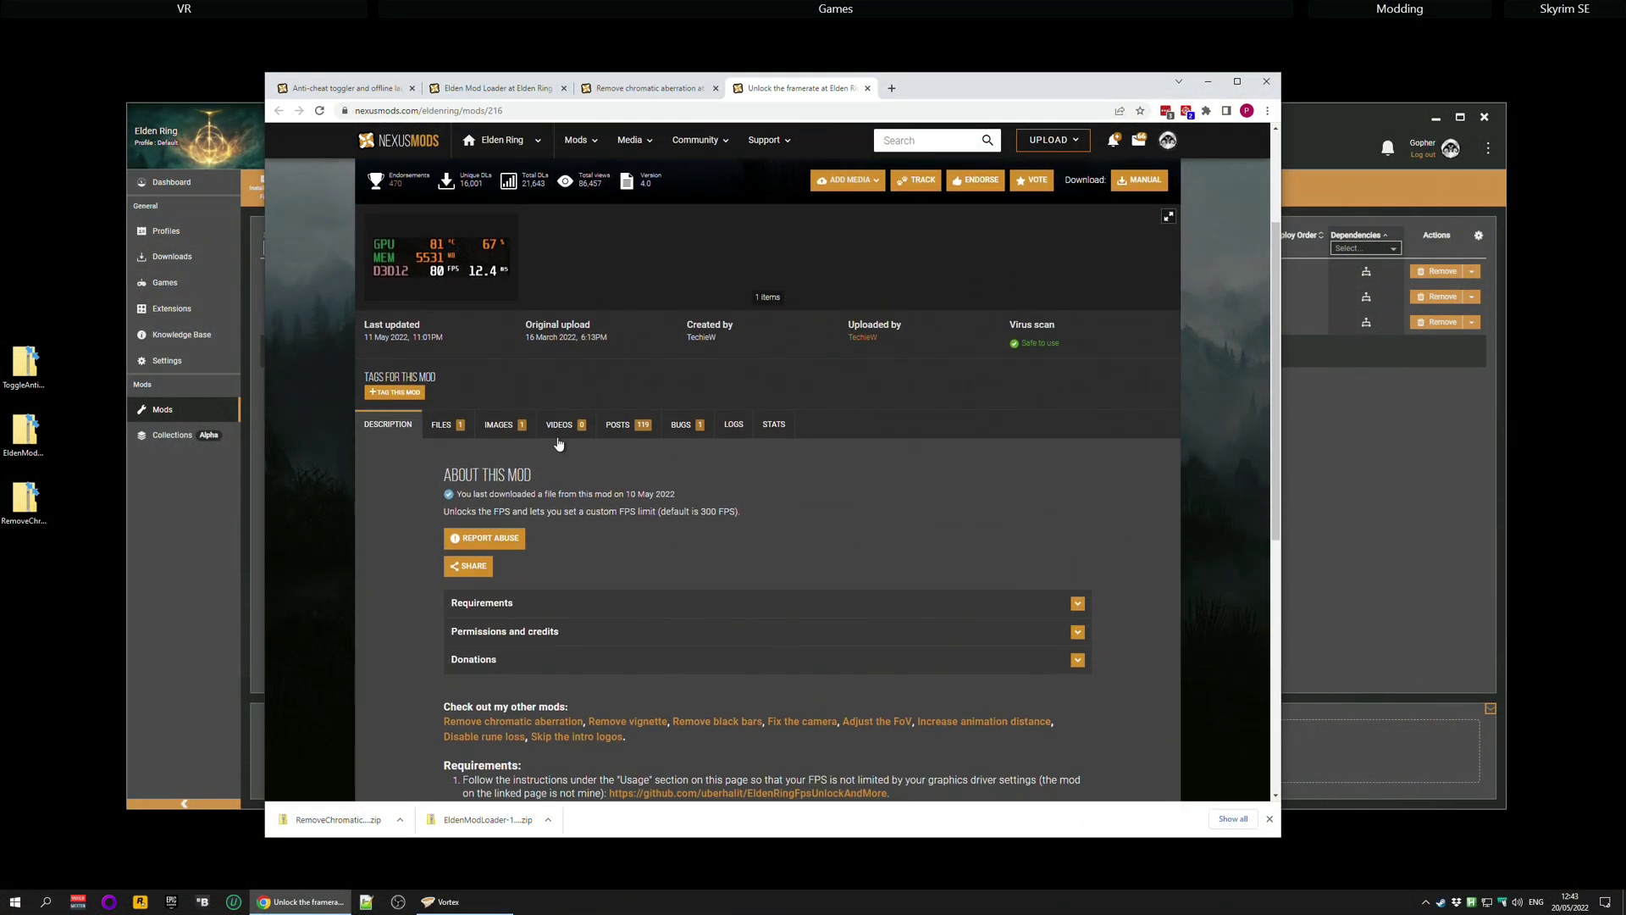
click(440, 426)
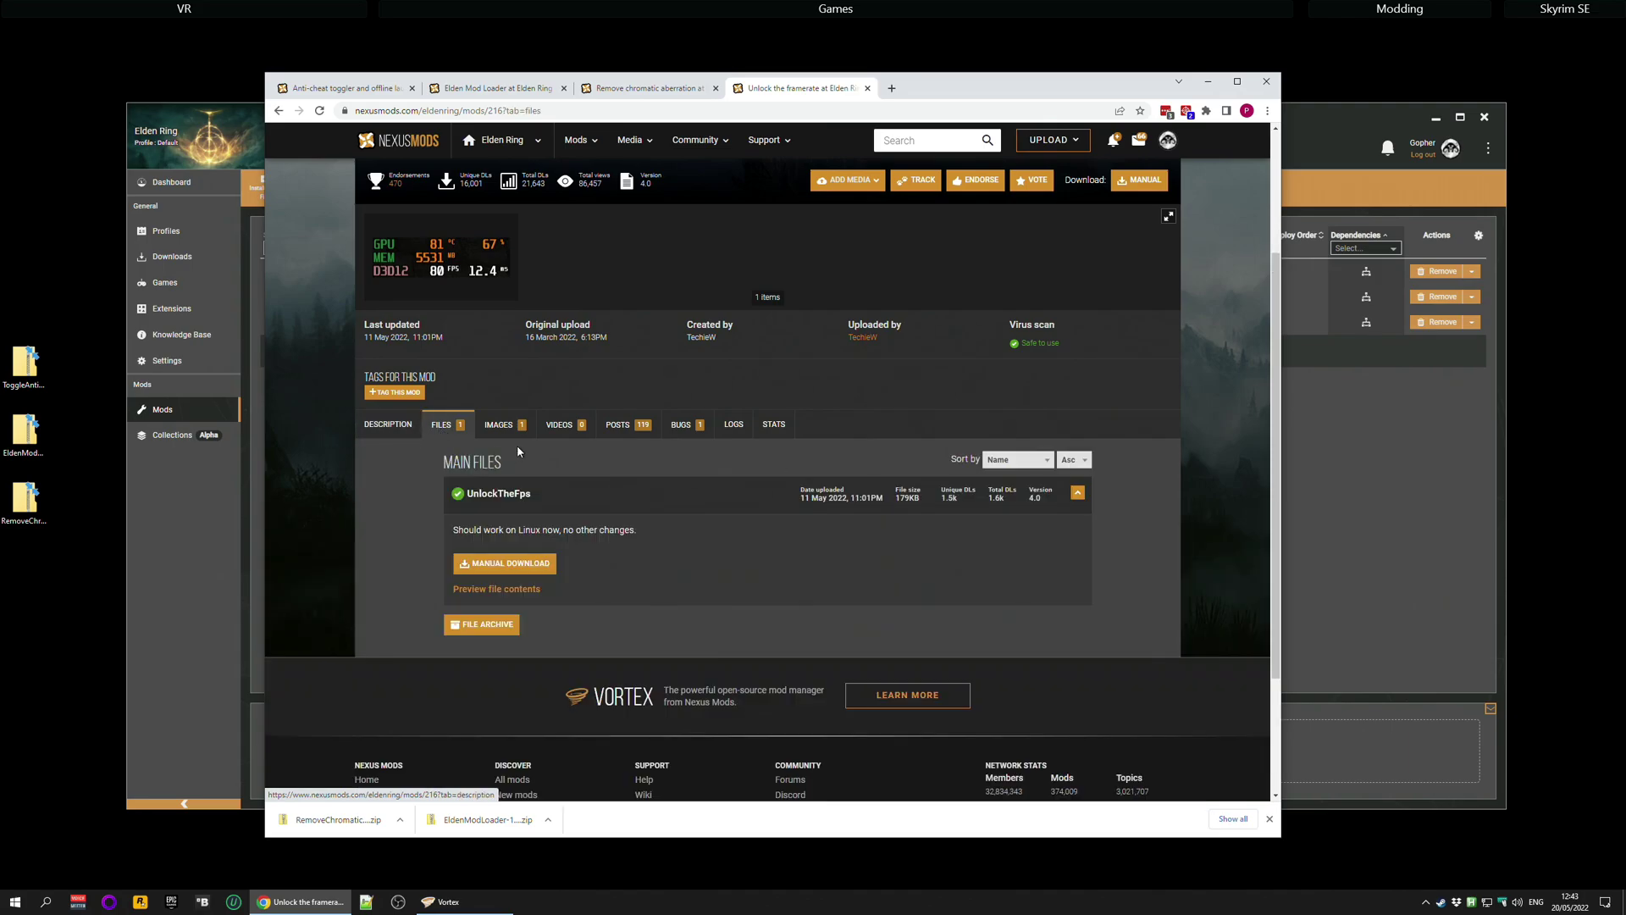
click(509, 567)
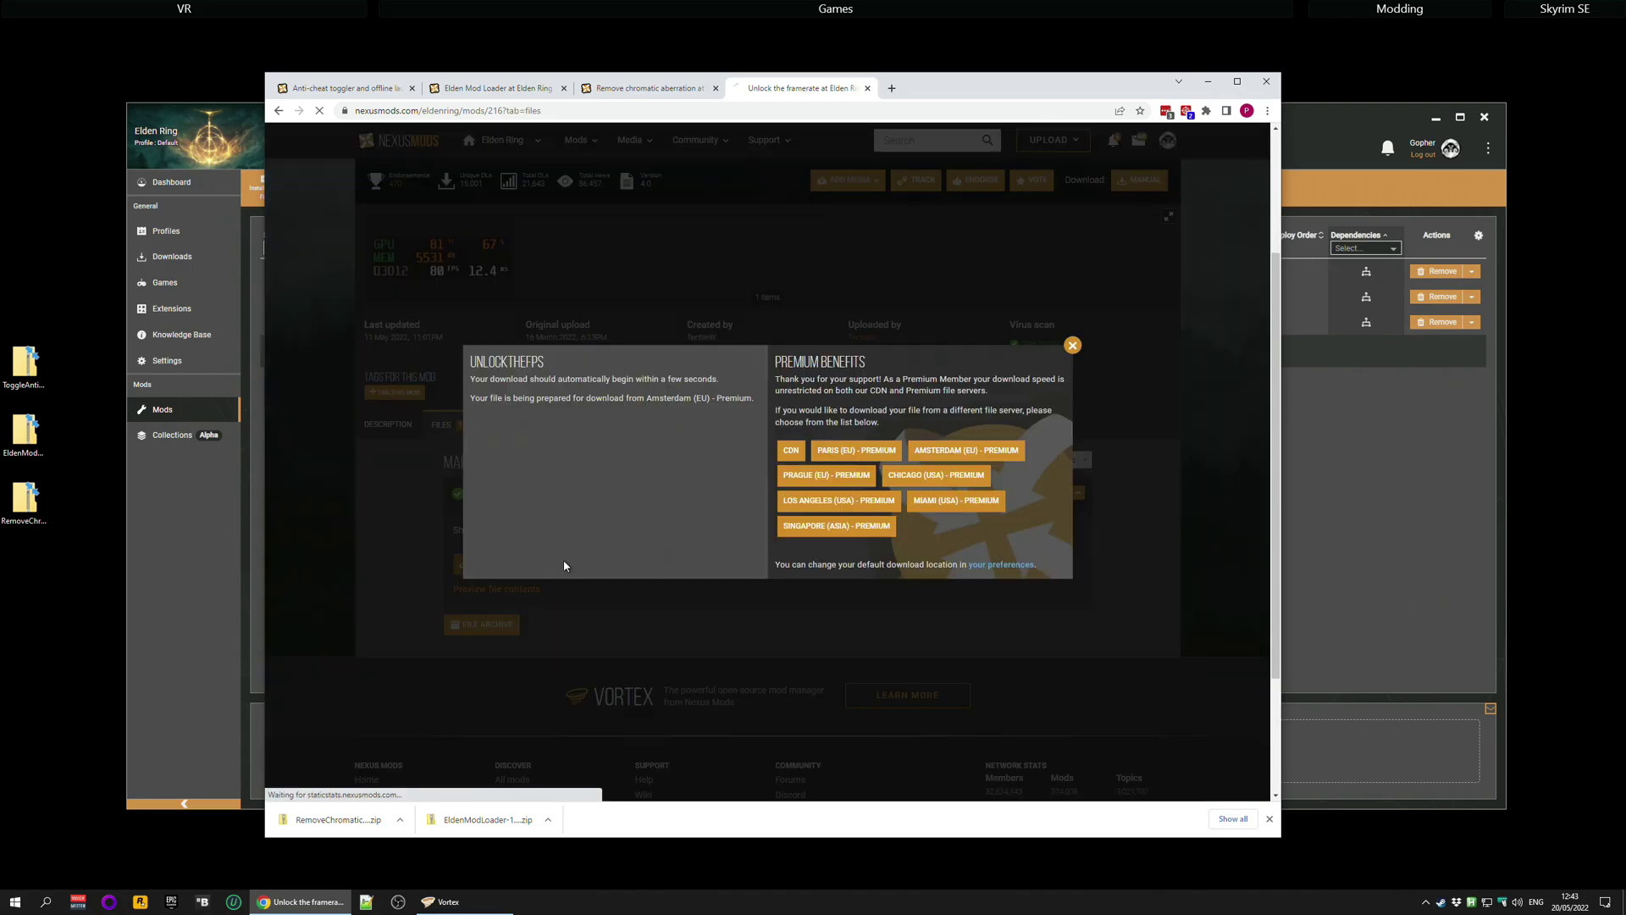
- In Vortex, import the UnlockTheFps archive from the desktop, install it, and enable it for deployment
click(1206, 83)
drag(17, 582, 910, 756)
click(1469, 186)
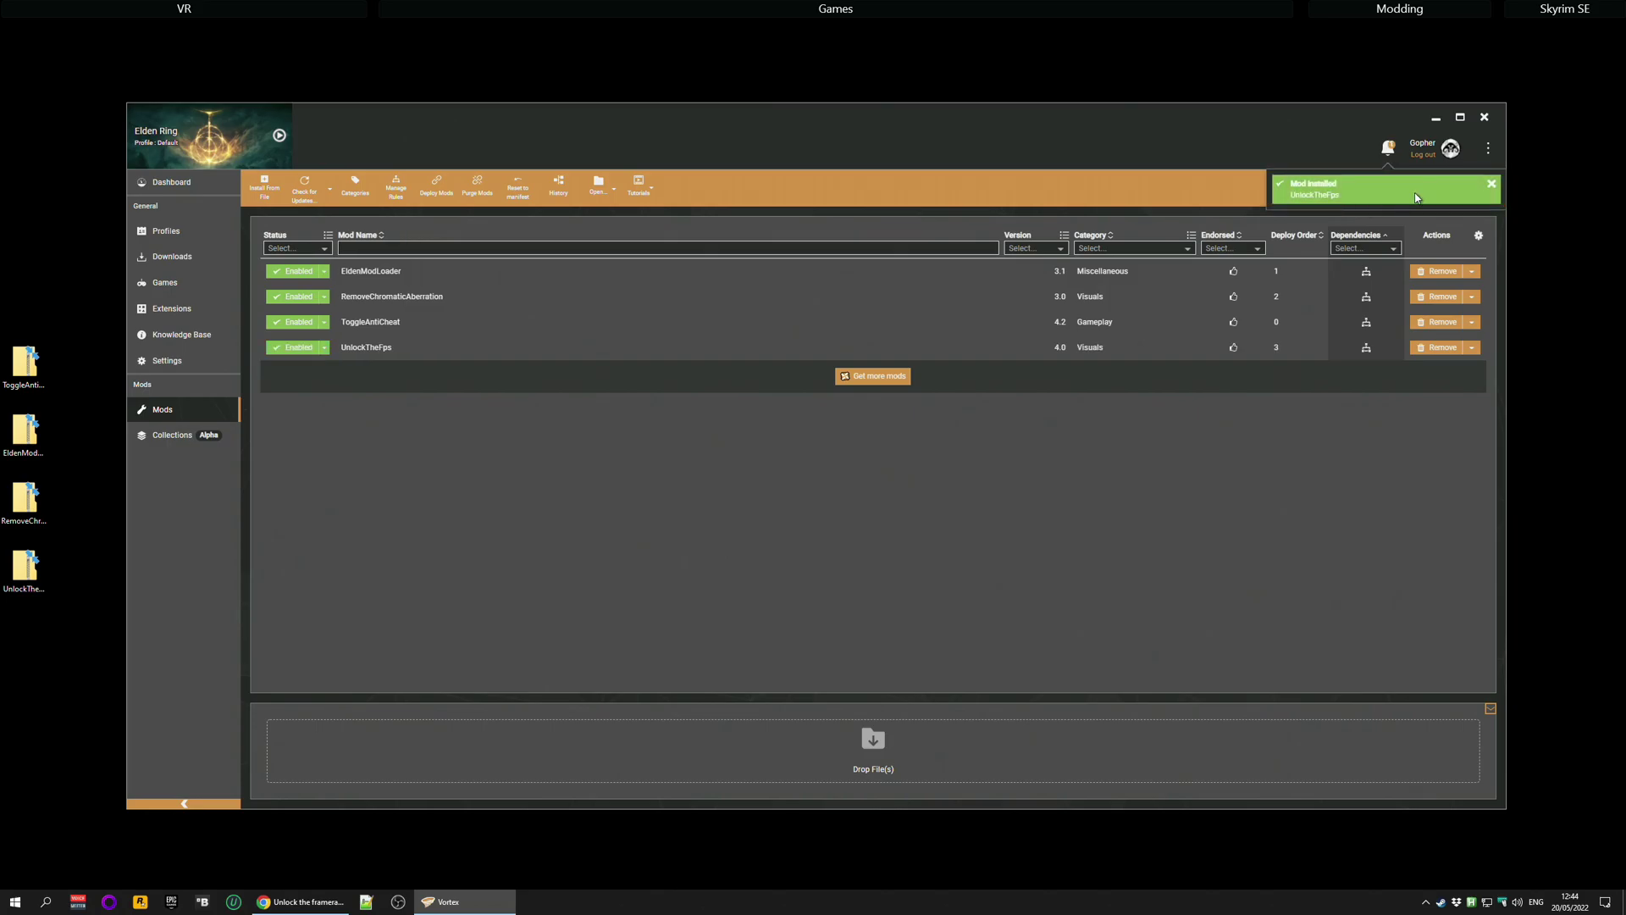
click(1446, 218)
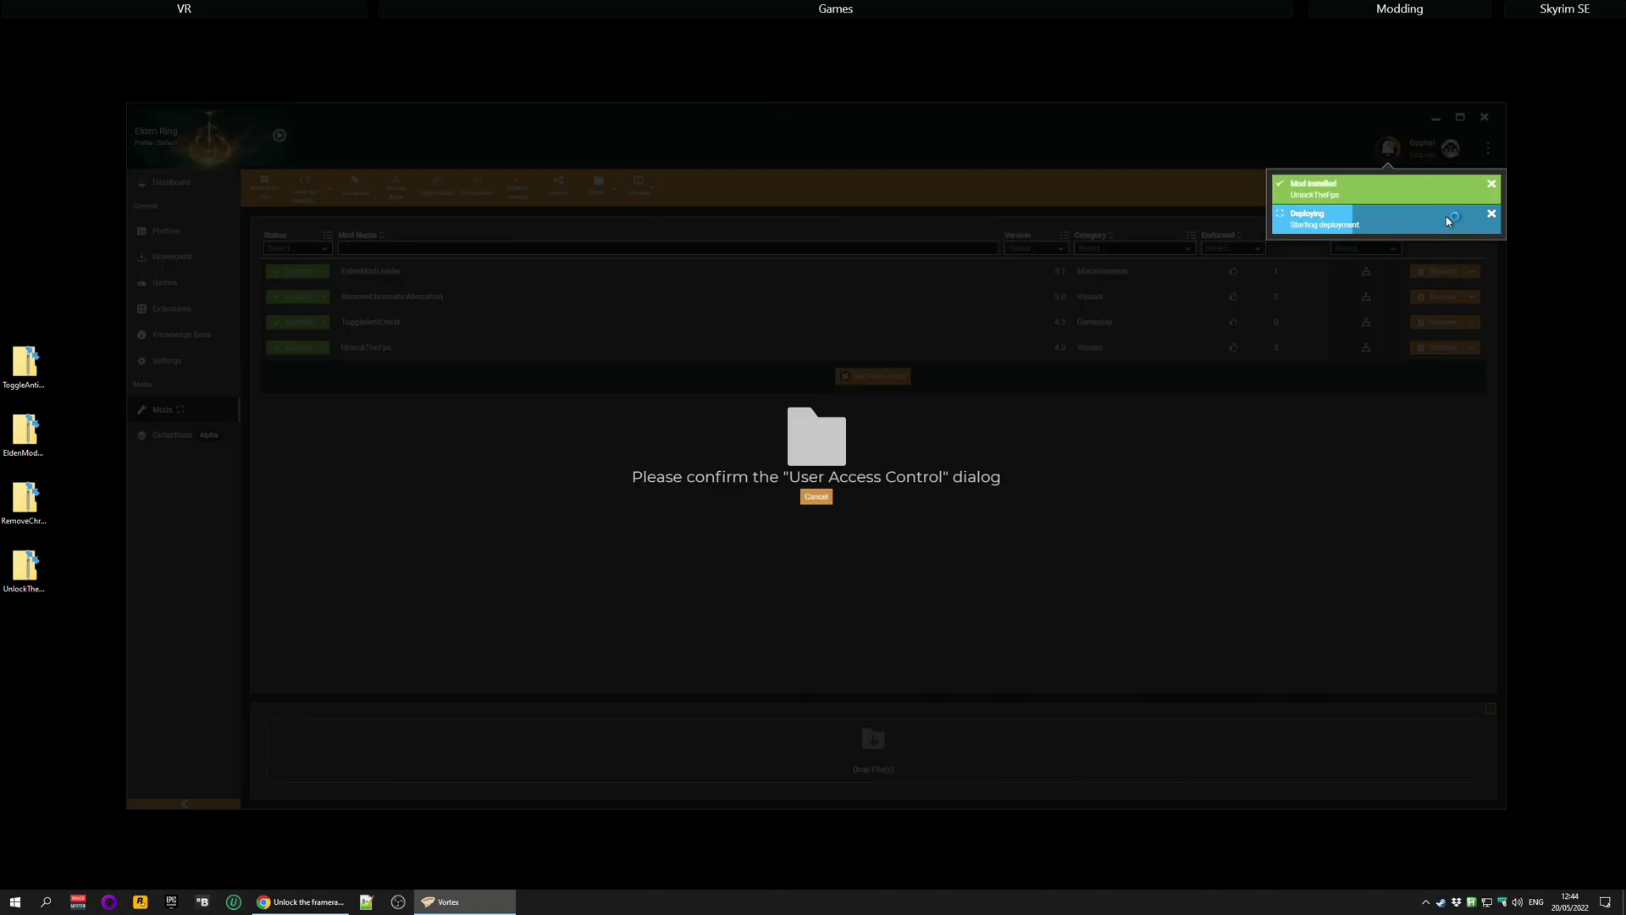